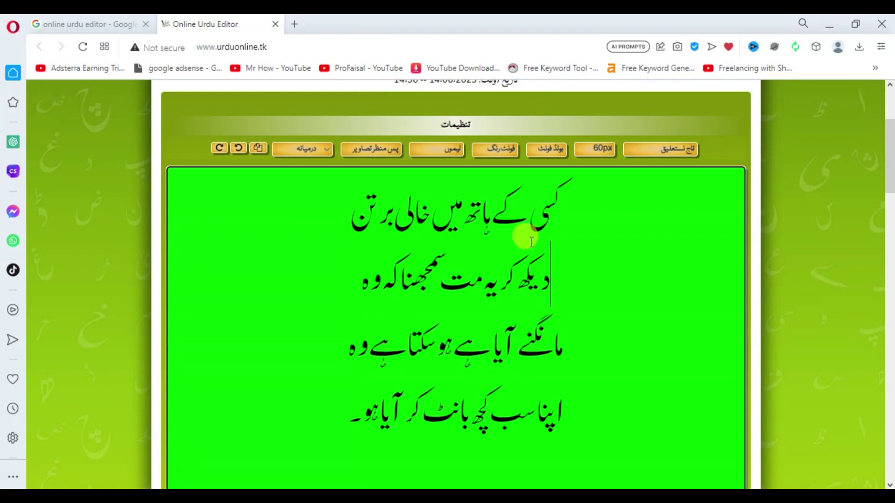
pyautogui.click(335, 217)
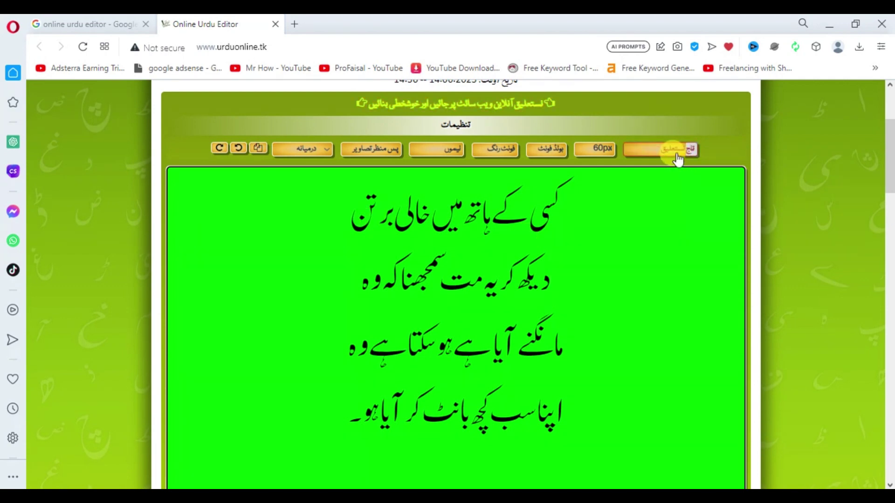
pyautogui.click(677, 158)
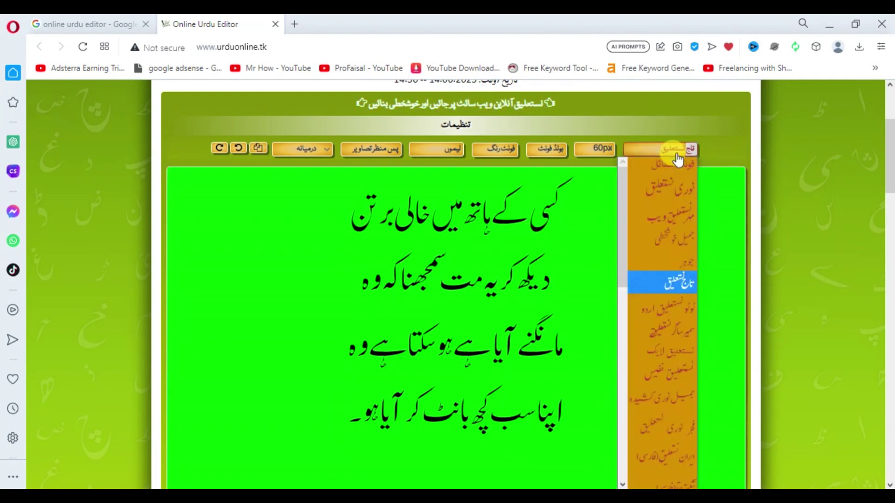
pyautogui.click(604, 160)
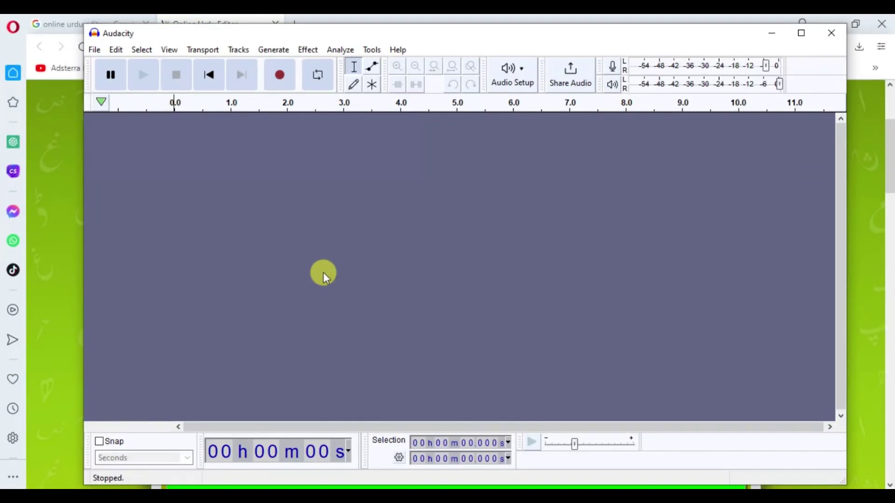
# Switch to Audacity and open the WhatsApp Audio 2023-06-13 recording from the Pictures folder
pyautogui.click(94, 49)
pyautogui.click(114, 80)
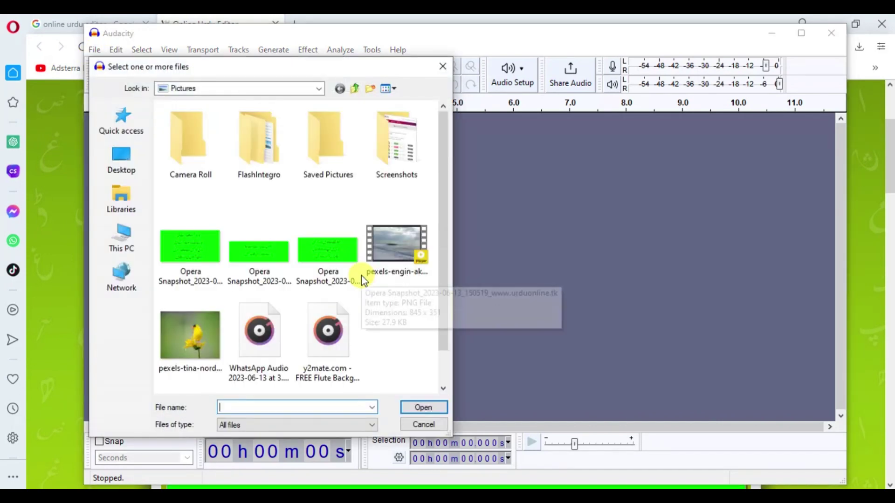
pyautogui.click(259, 338)
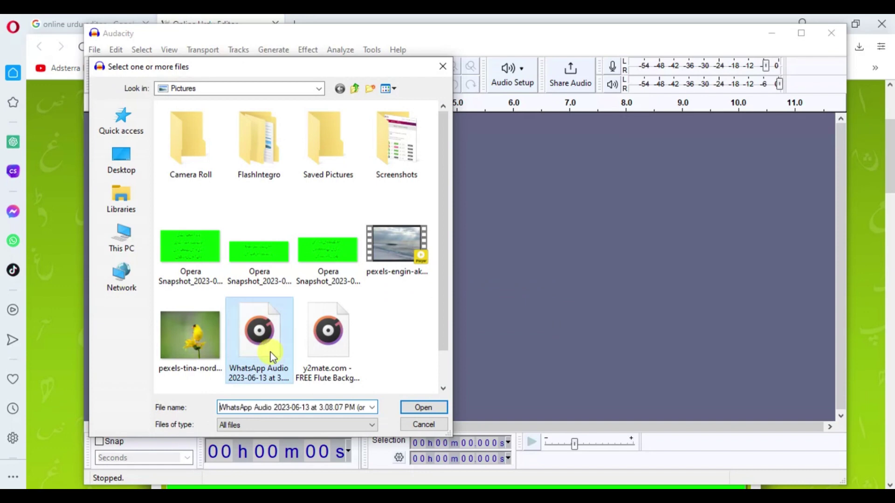
pyautogui.click(423, 407)
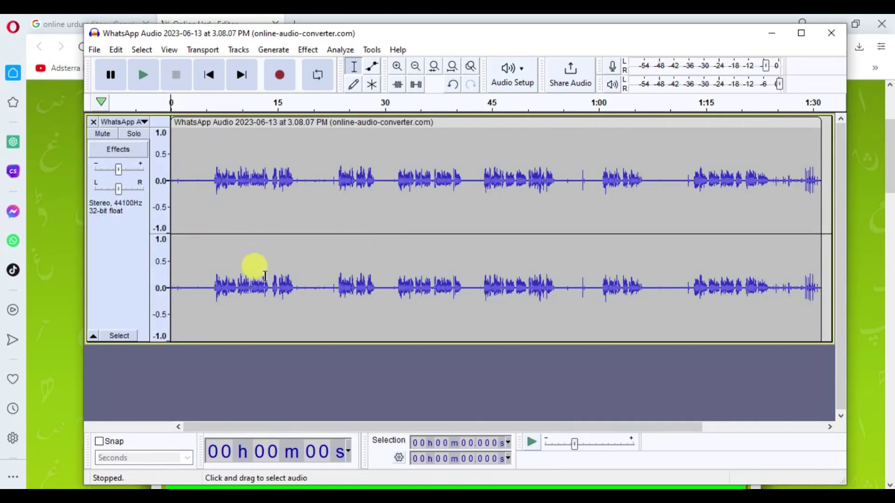
# Capture a noise profile for Noise Reduction from the quiet stretch at about 2.6 to 3.8 seconds, before the speech starts
pyautogui.moveTo(189, 185); pyautogui.dragTo(197, 188)
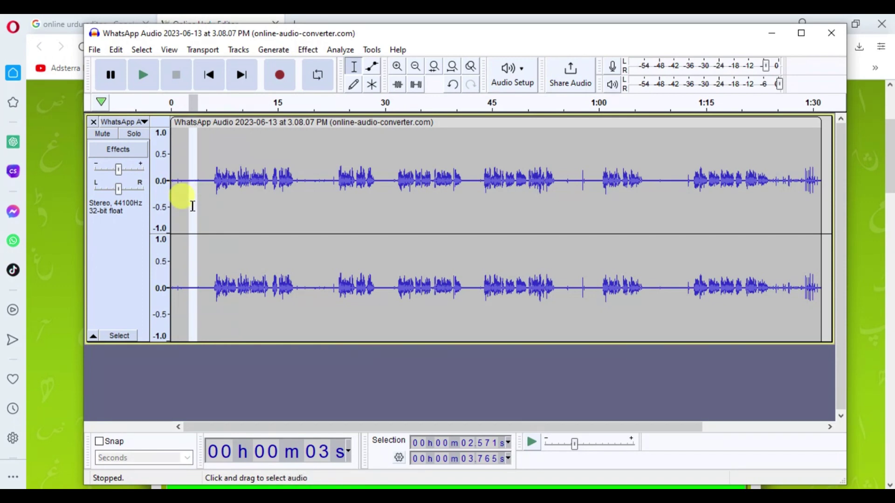
pyautogui.click(307, 51)
pyautogui.moveTo(379, 181)
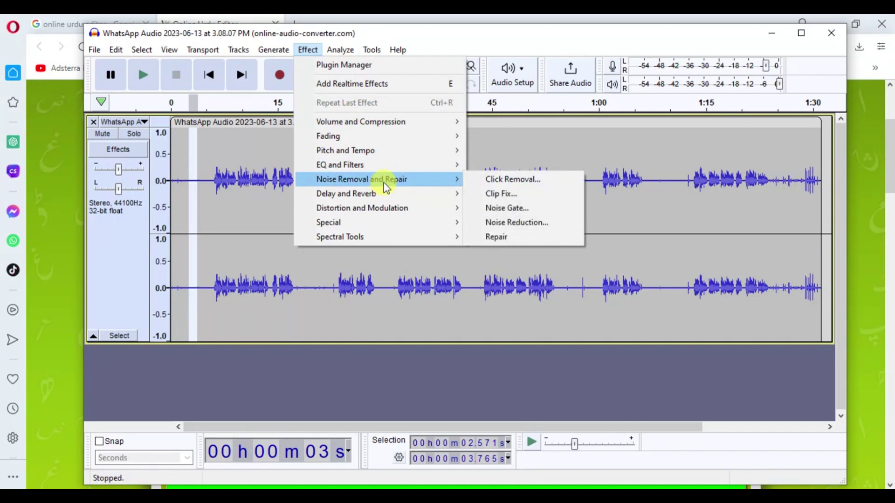
pyautogui.click(508, 226)
pyautogui.click(463, 197)
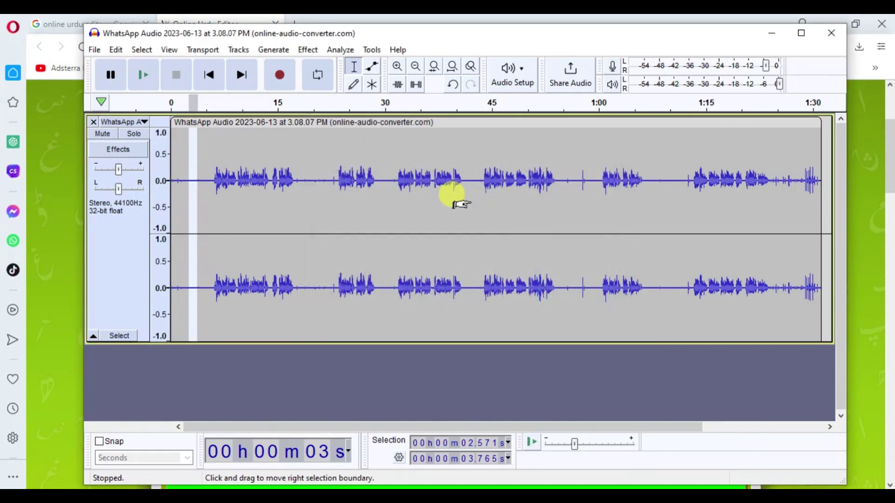
# Apply Noise Reduction to the whole recording with 12 dB reduction, sensitivity 6.00 and 6 frequency smoothing bands
pyautogui.hotkey('ctrl', 'a')
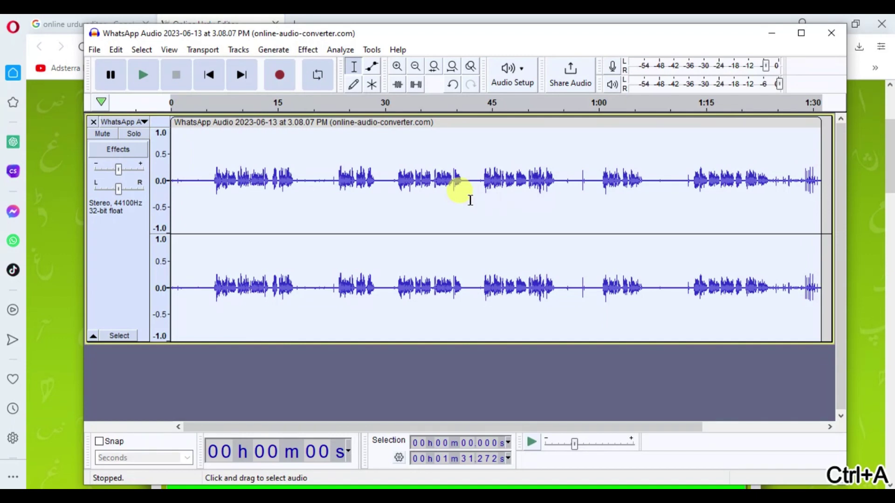
pyautogui.click(307, 49)
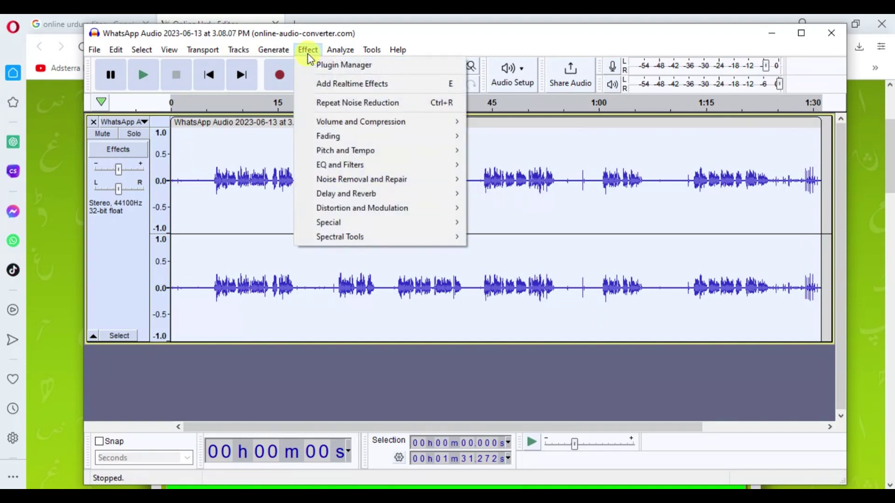
pyautogui.moveTo(415, 181)
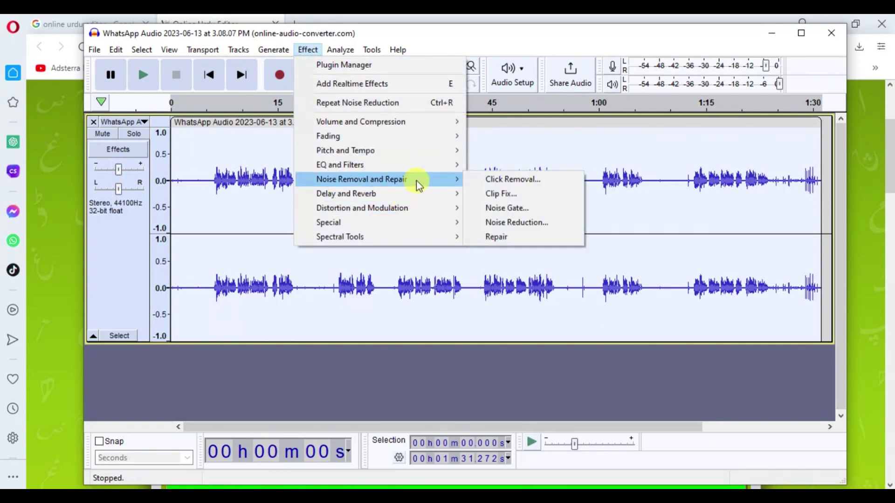
pyautogui.click(513, 224)
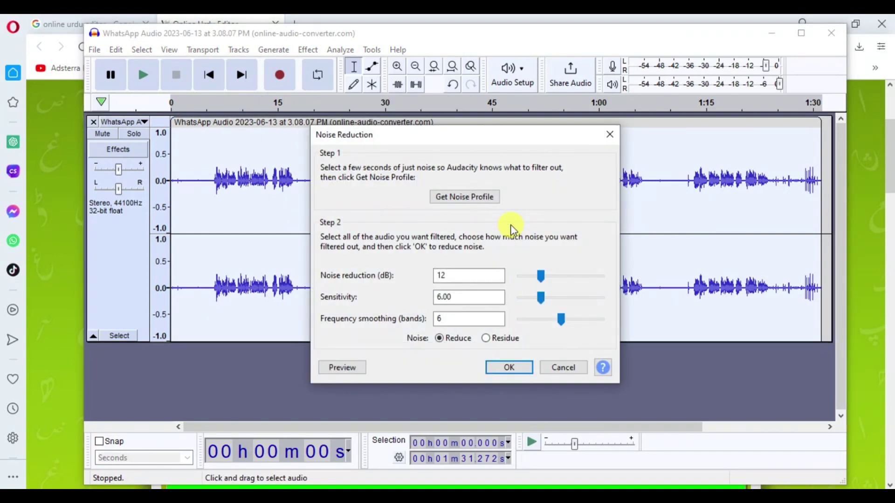
pyautogui.click(509, 368)
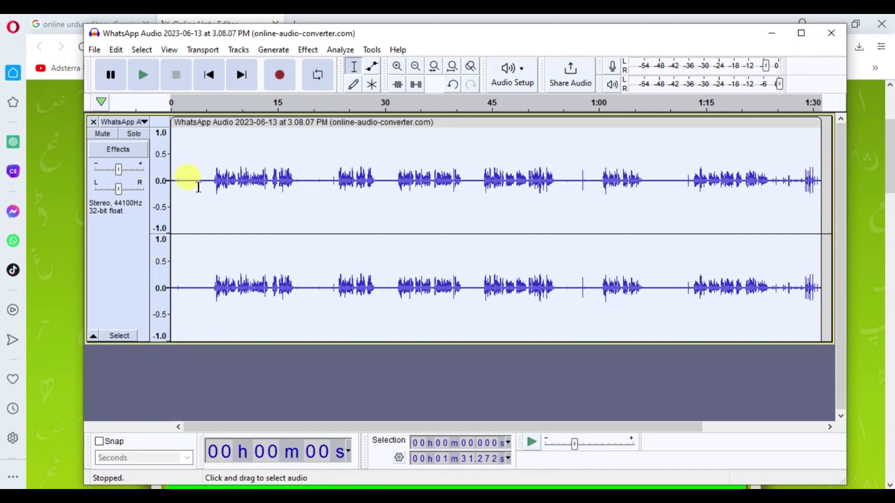
# Normalize the whole recording to a peak amplitude of -1.0 dB with DC offset removal
pyautogui.click(308, 50)
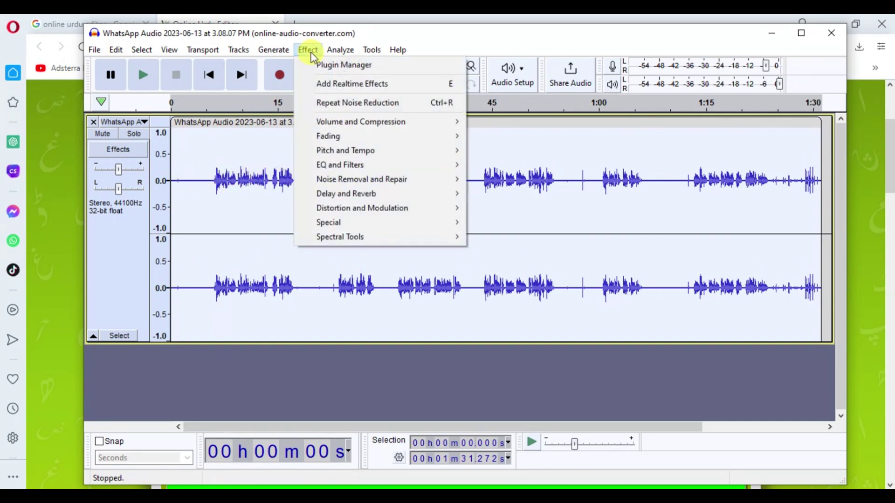
pyautogui.moveTo(372, 124)
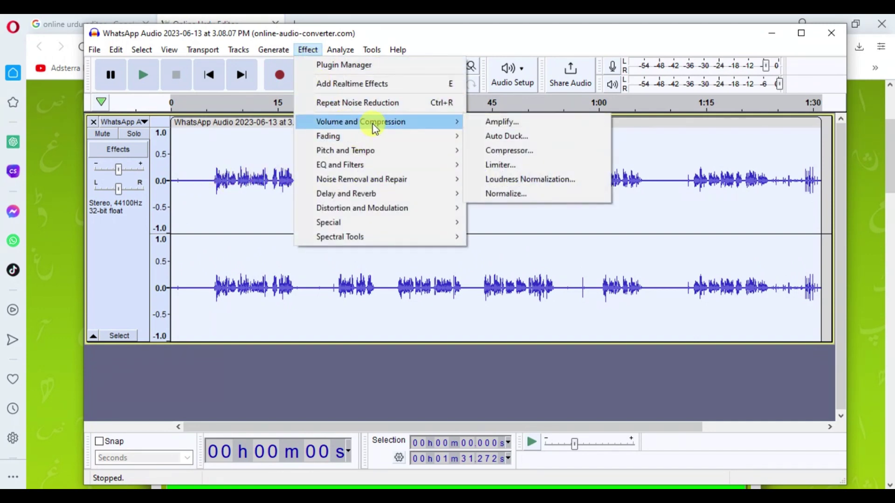
pyautogui.click(498, 200)
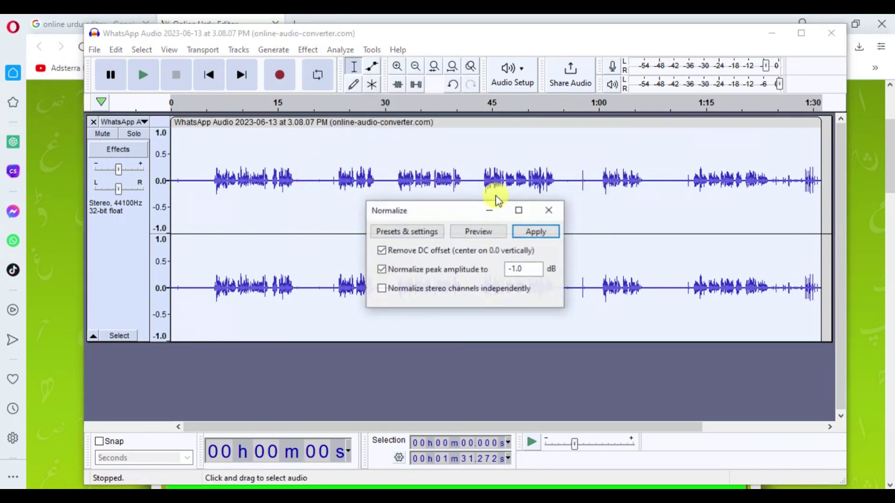
pyautogui.click(524, 232)
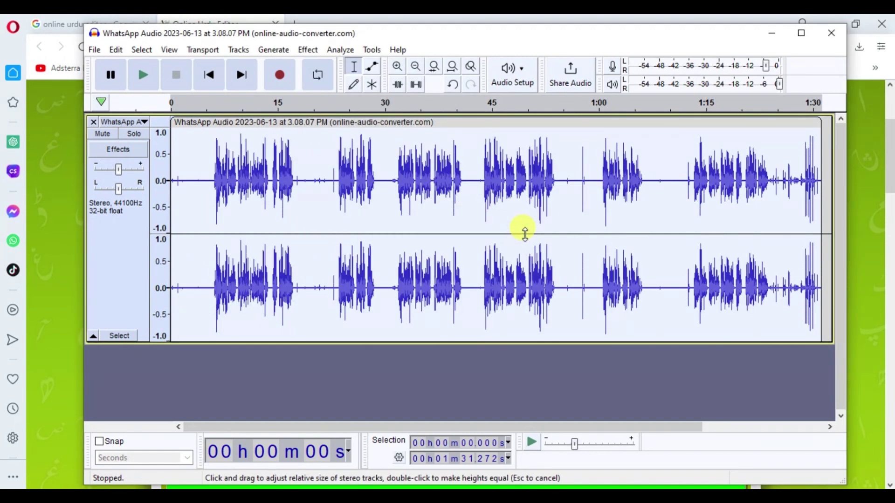
# Apply Reverb to the whole recording with room size 48%, pre-delay 10 ms, reverberance 50% and wet gain -13 dB
pyautogui.click(308, 51)
pyautogui.moveTo(364, 195)
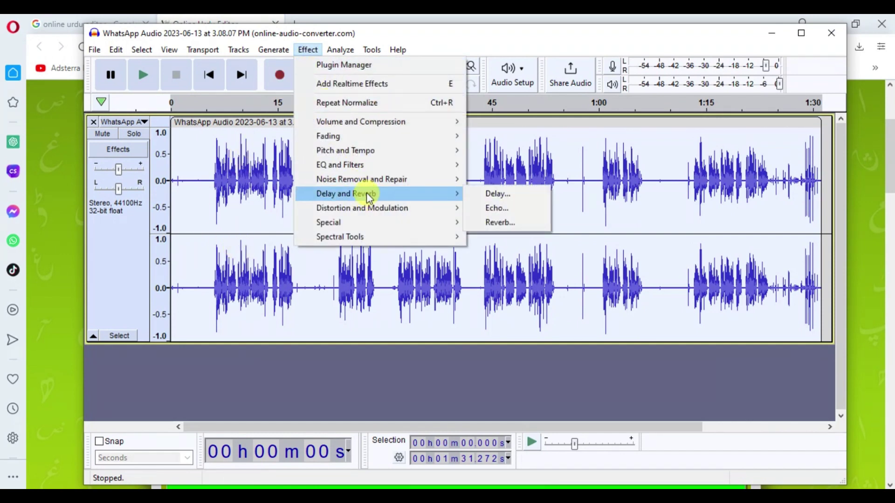
pyautogui.click(497, 224)
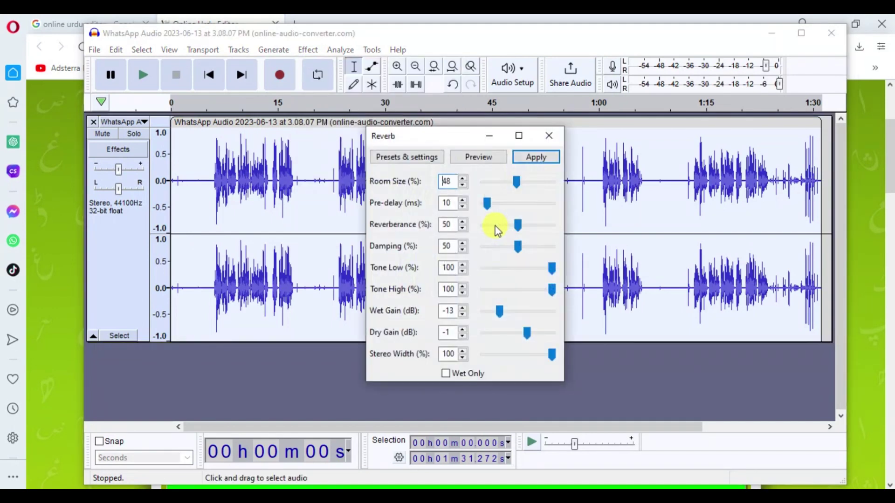
pyautogui.click(528, 158)
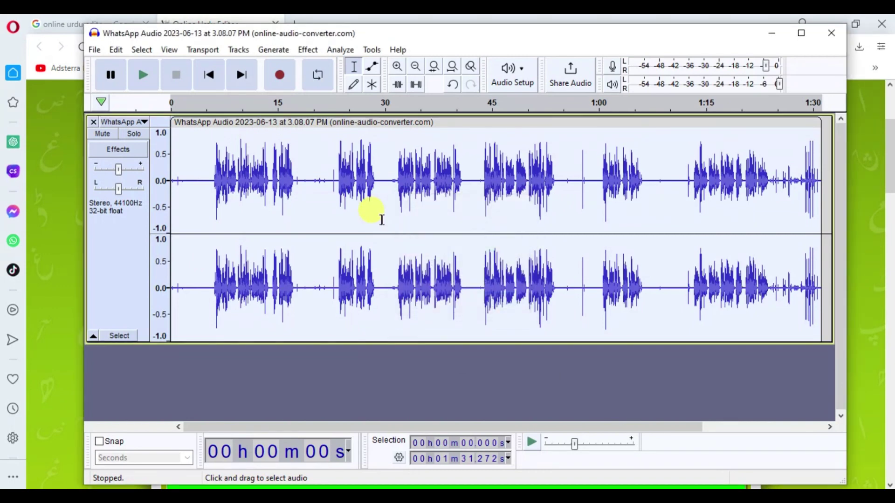
# Export the processed recording as an MP3 to Downloads at standard 170-210 kbps quality in joint stereo, accepting the metadata tags as they are
pyautogui.click(95, 50)
pyautogui.moveTo(150, 146)
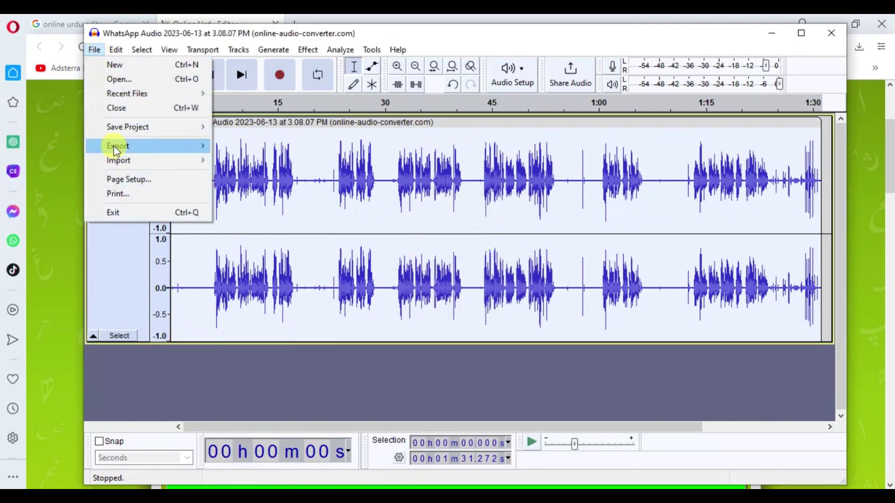
pyautogui.click(246, 146)
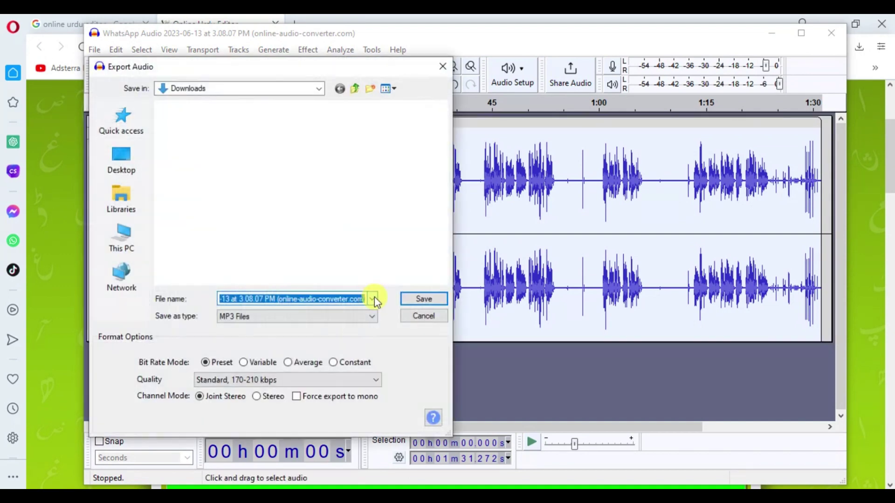
pyautogui.click(414, 298)
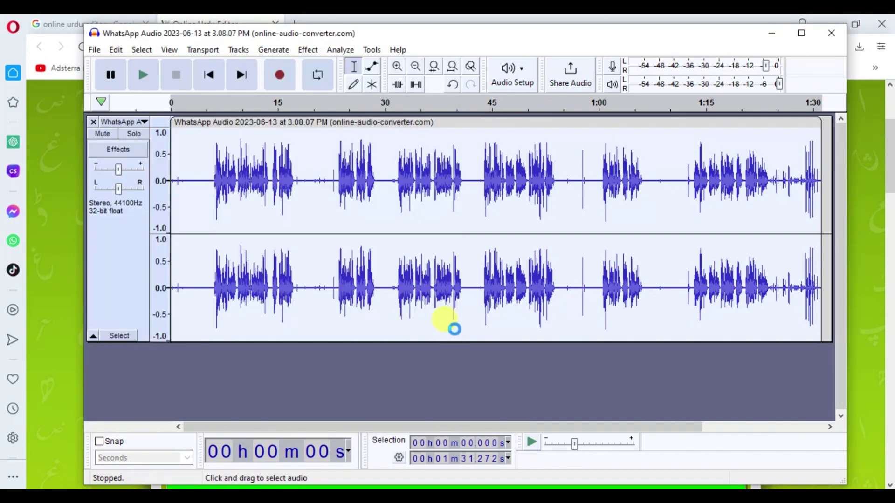
pyautogui.click(566, 262)
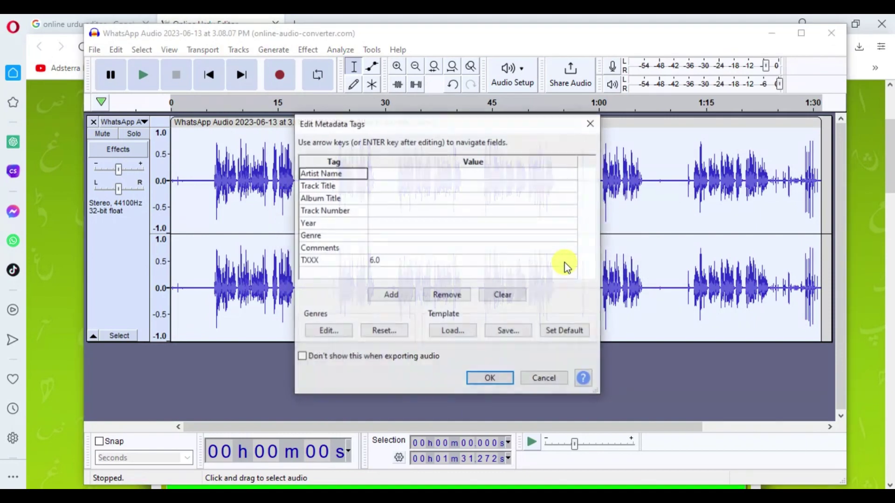
pyautogui.click(483, 377)
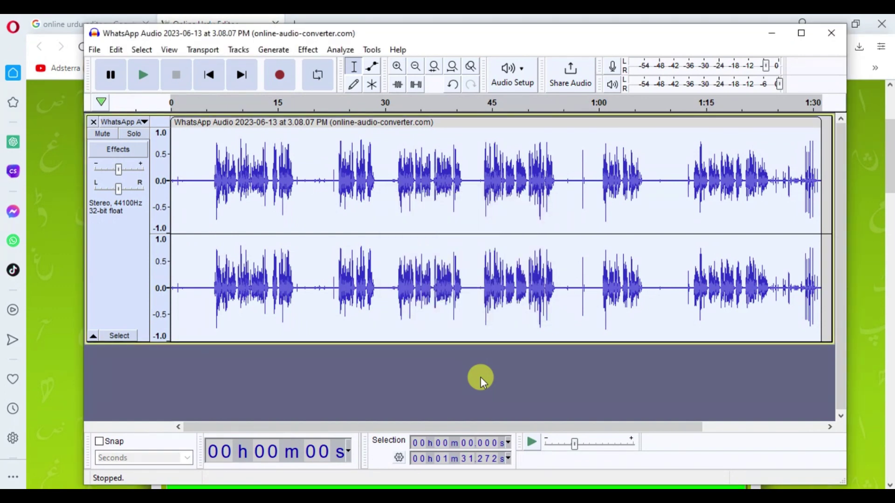
# Close the voice recording project without saving it
pyautogui.click(94, 51)
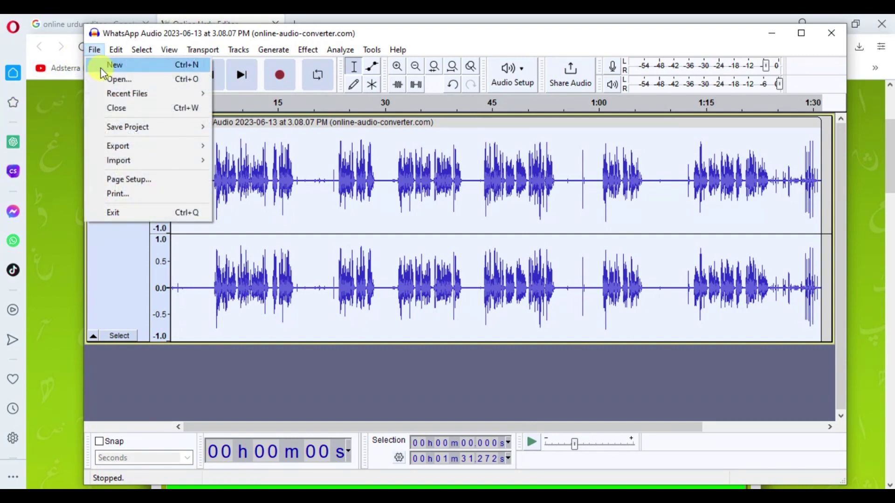
pyautogui.click(116, 108)
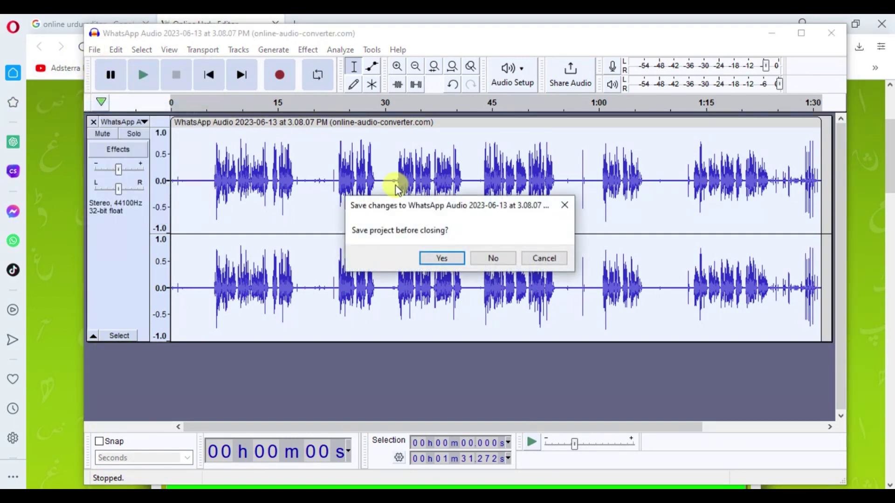
pyautogui.click(480, 257)
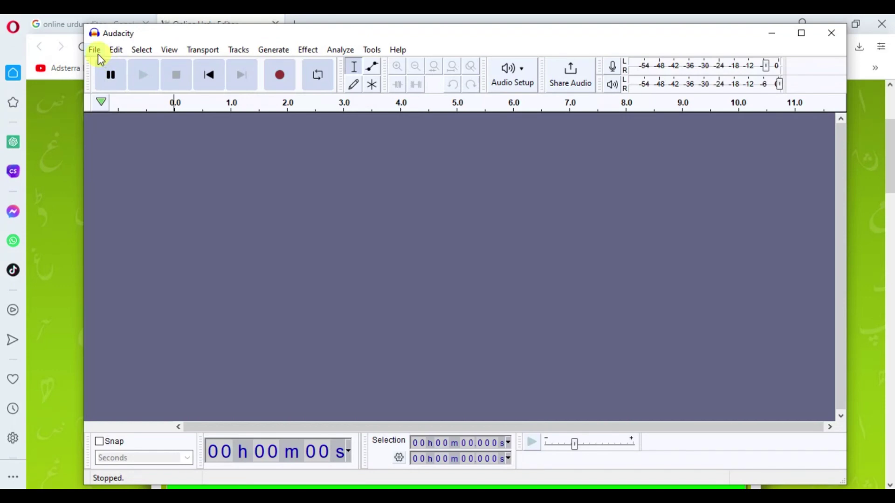
# Open the y2mate.com FREE Flute Background Music file from the Pictures folder
pyautogui.click(97, 52)
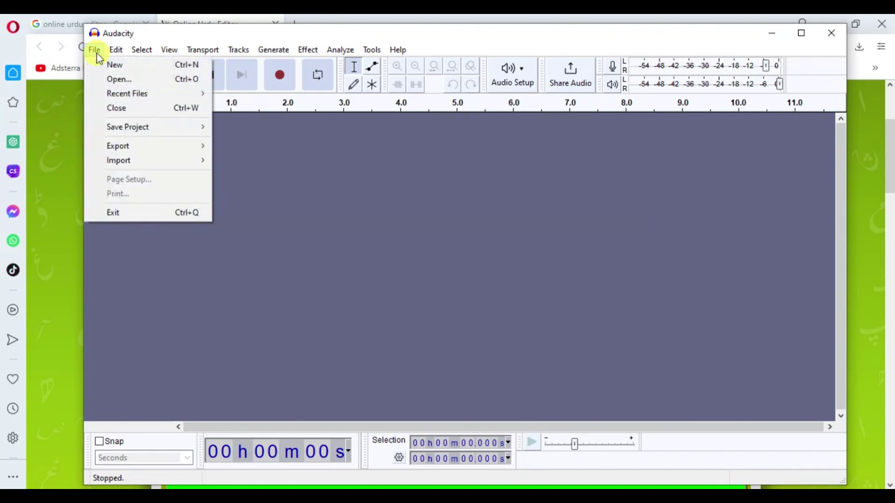
pyautogui.click(114, 79)
pyautogui.click(354, 384)
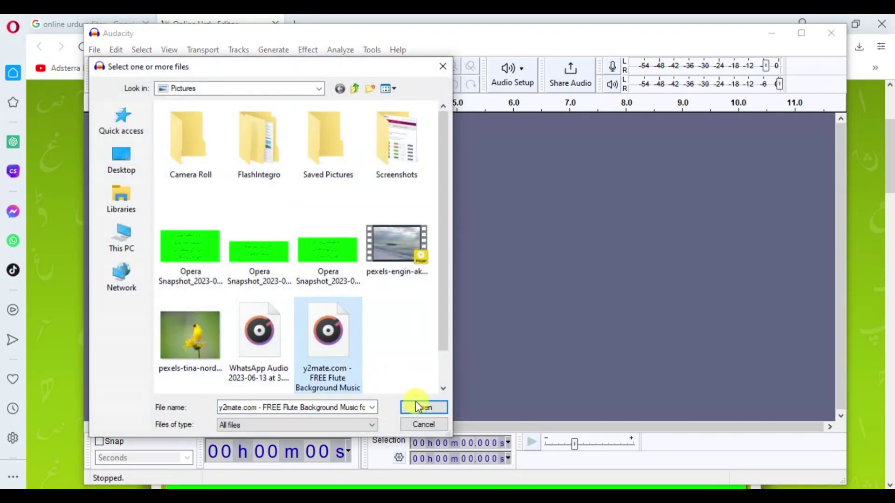
pyautogui.click(419, 406)
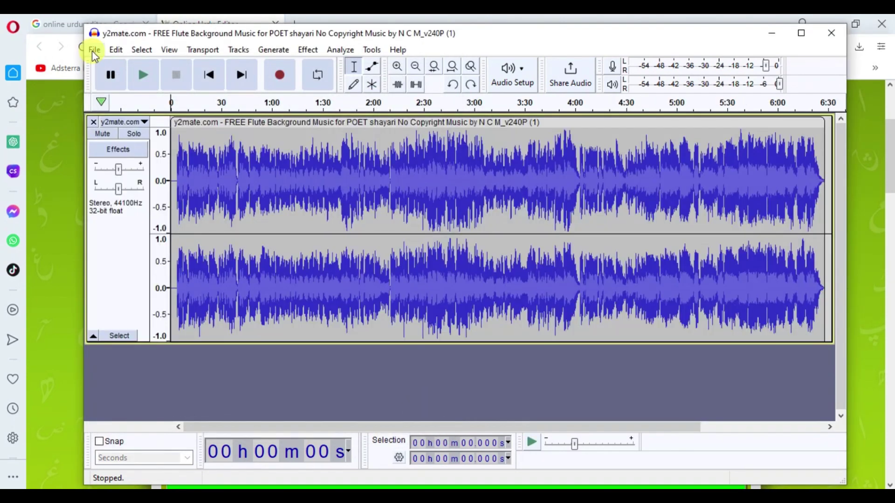
# Import the exported WhatsApp Audio 2023-06-13 recording as a second track alongside the flute music
pyautogui.click(93, 50)
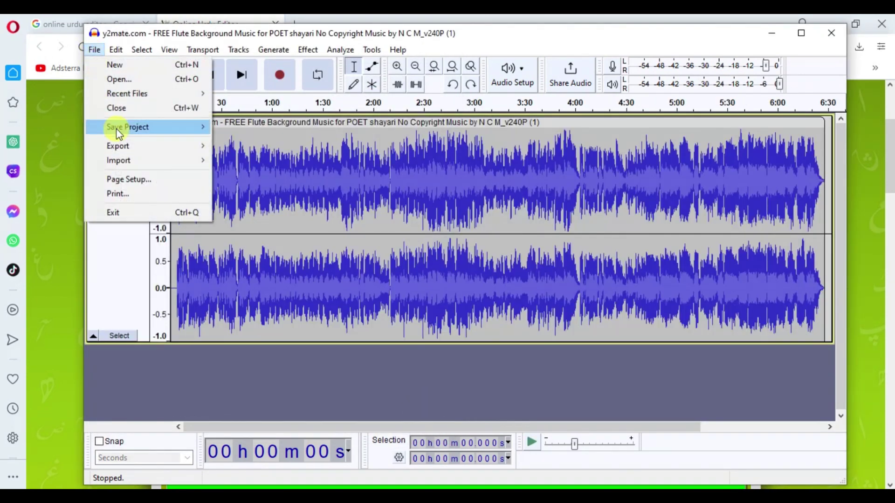
pyautogui.moveTo(142, 164)
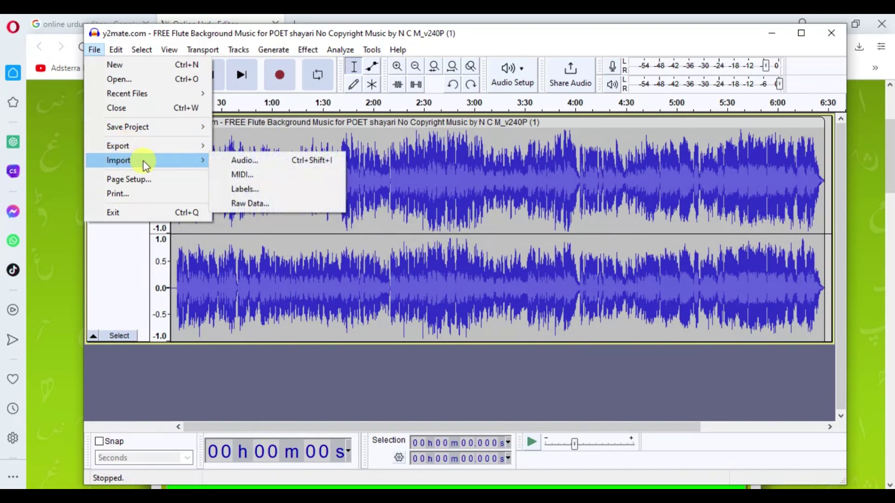
pyautogui.click(235, 161)
pyautogui.click(186, 186)
pyautogui.click(422, 408)
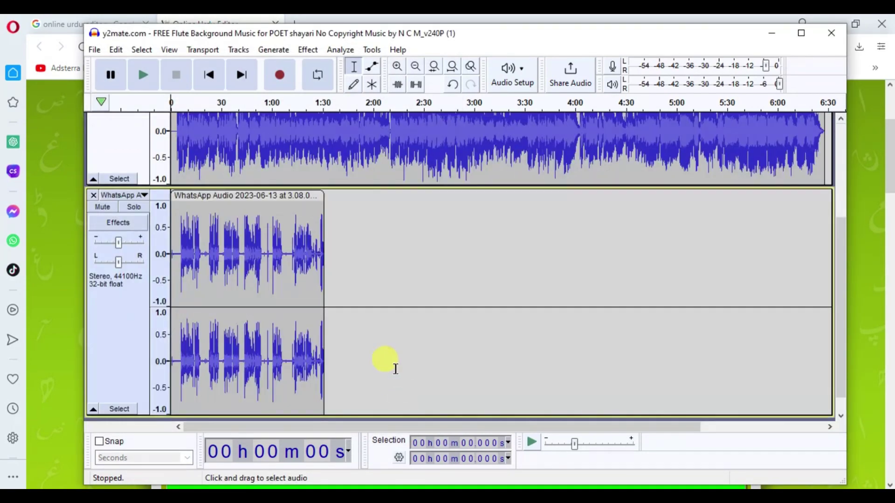
# Delete the flute music beyond the end of the voice recording, at about 1 minute 31 seconds
pyautogui.scroll(3, 408, 245)
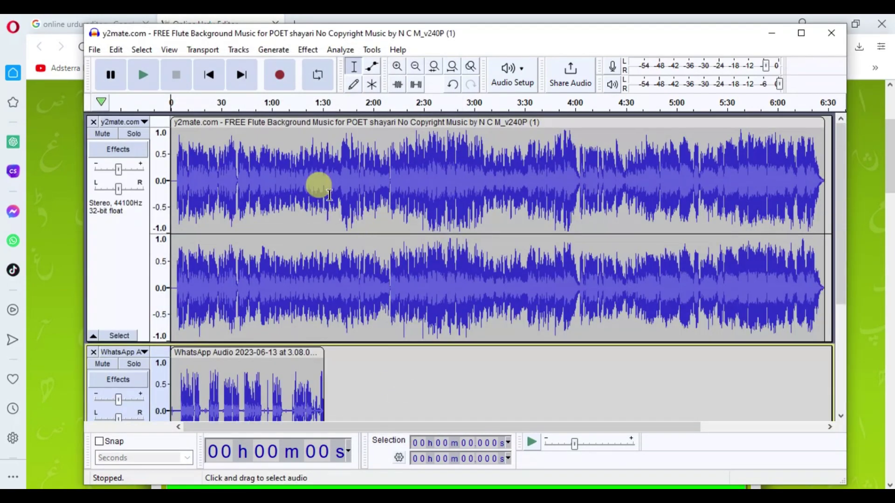
pyautogui.moveTo(329, 198); pyautogui.dragTo(849, 246)
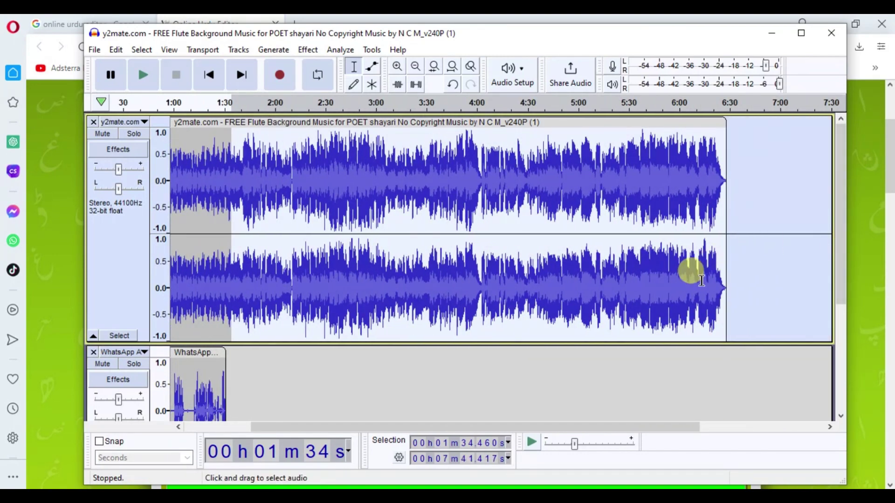
pyautogui.press('Delete')
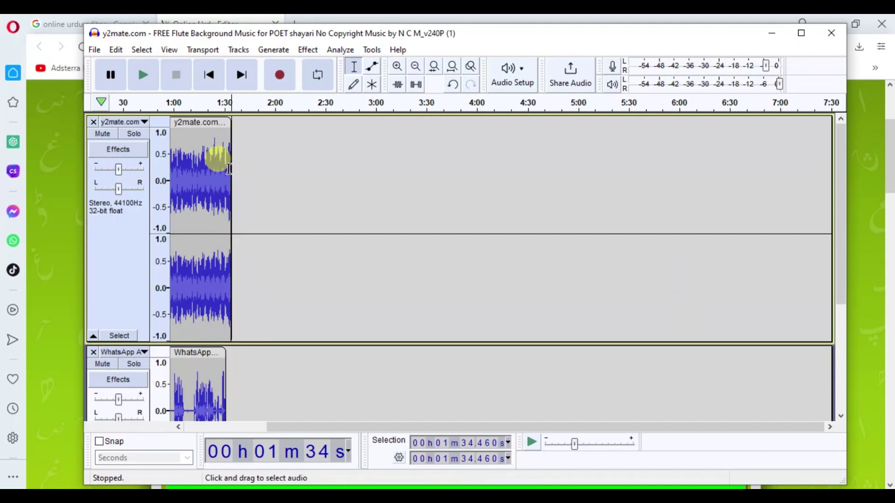
pyautogui.moveTo(229, 169); pyautogui.dragTo(269, 208)
pyautogui.press('Delete')
pyautogui.click(226, 183)
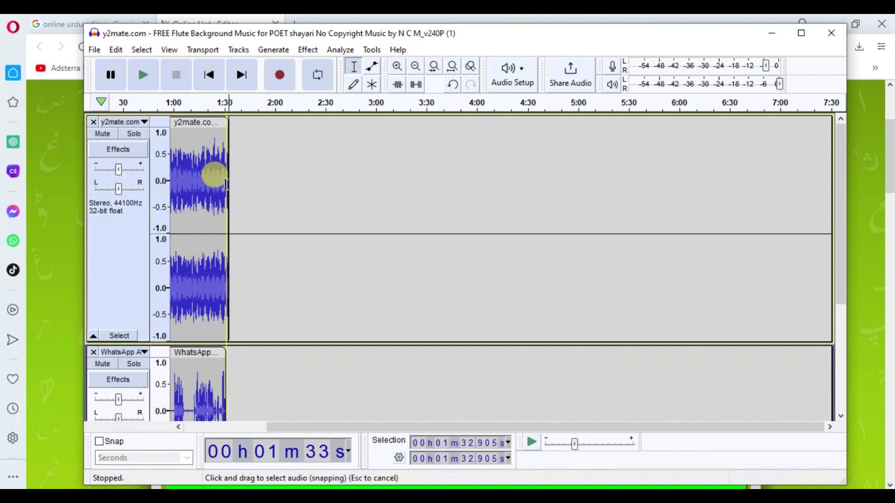
pyautogui.moveTo(226, 179); pyautogui.dragTo(236, 213)
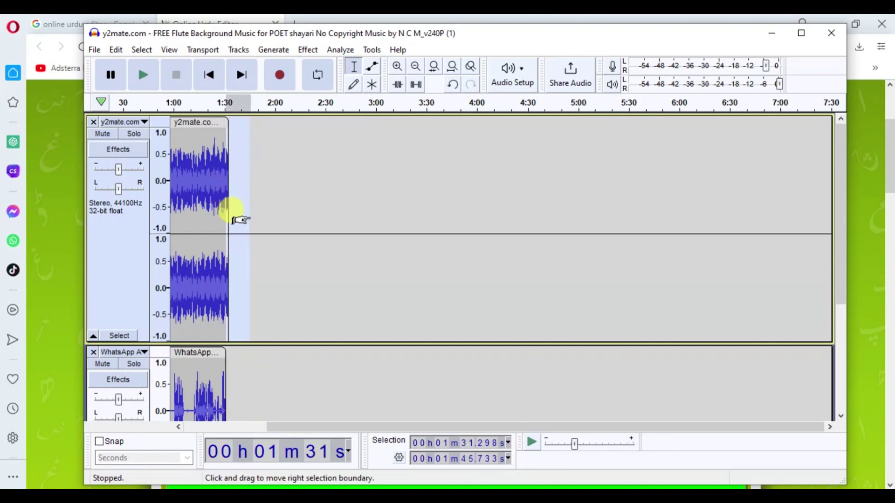
# Select the remaining flute music from about 2.7 seconds to its end and lower its volume strongly with Amplify
pyautogui.hscroll(-3, 234, 213)
pyautogui.moveTo(176, 195); pyautogui.dragTo(317, 148)
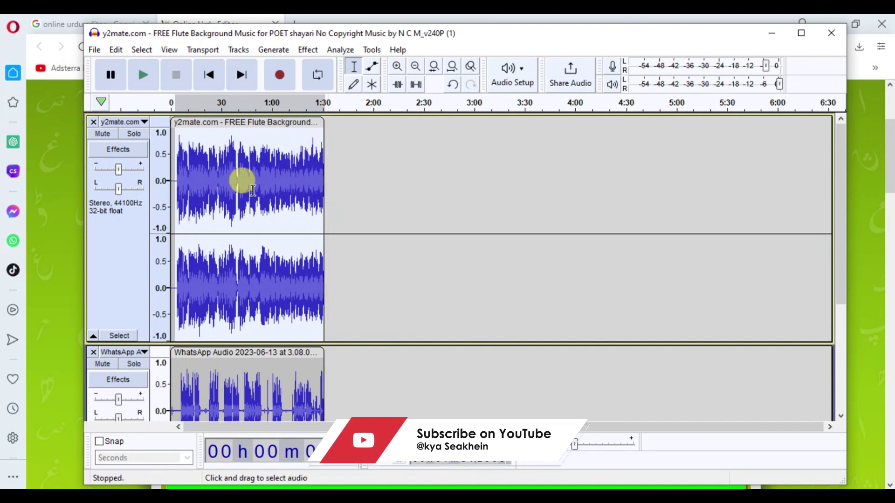
pyautogui.click(308, 49)
pyautogui.moveTo(347, 125)
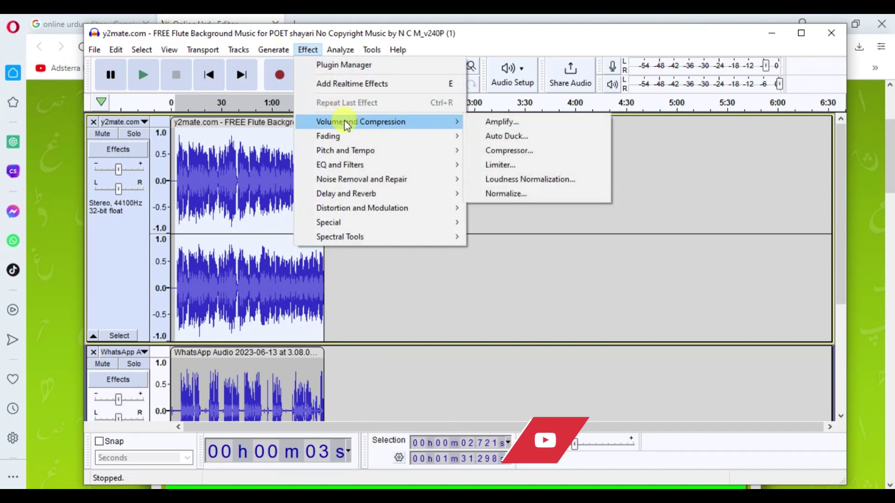
pyautogui.click(503, 124)
pyautogui.moveTo(466, 267); pyautogui.dragTo(442, 272)
pyautogui.click(537, 223)
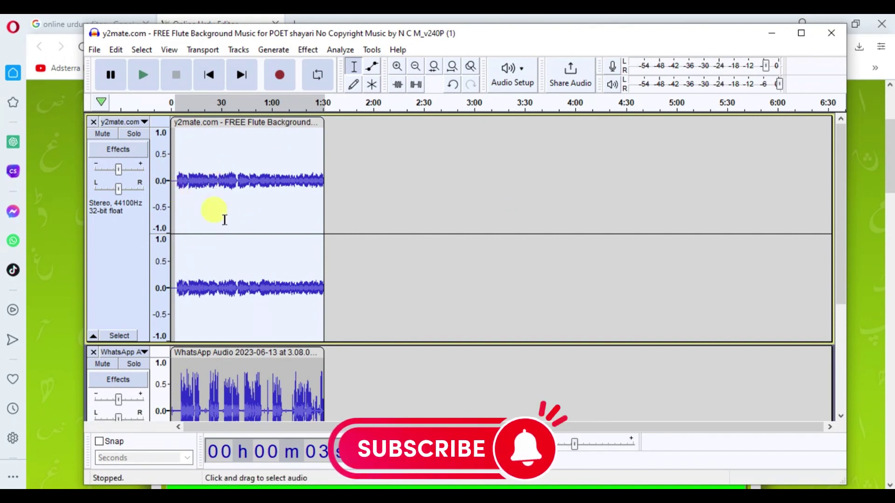
# Apply Auto Duck to the flute music with a duck amount of -12 dB and a threshold of -30 dB
pyautogui.click(311, 55)
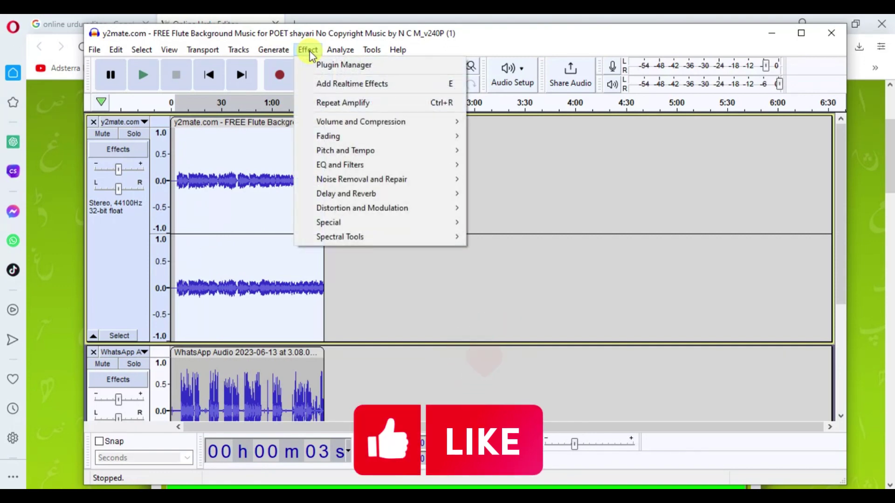
pyautogui.moveTo(352, 130)
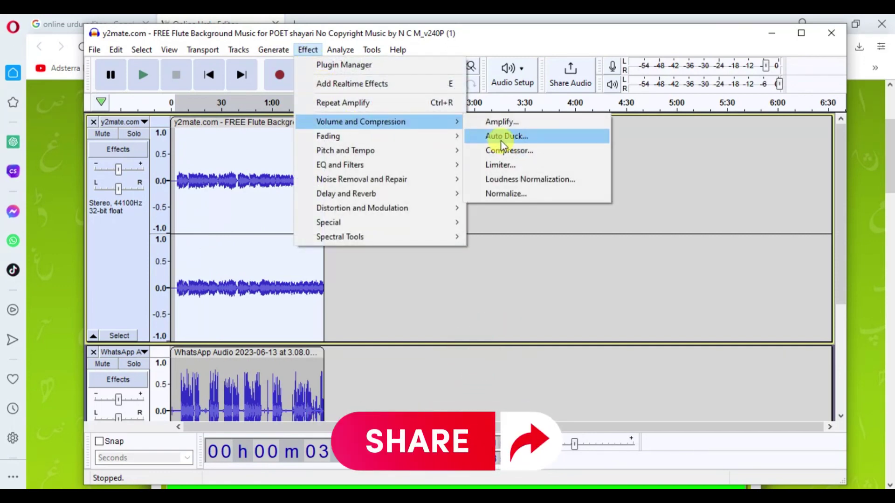
pyautogui.click(513, 137)
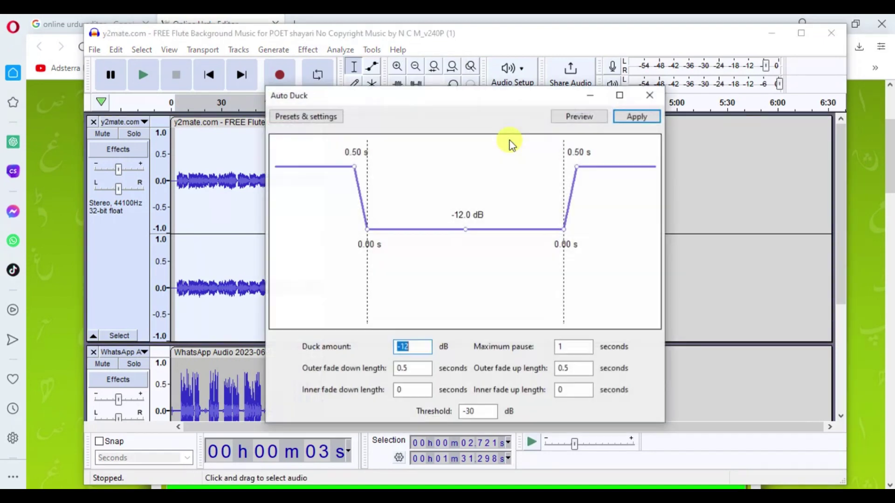
pyautogui.click(637, 117)
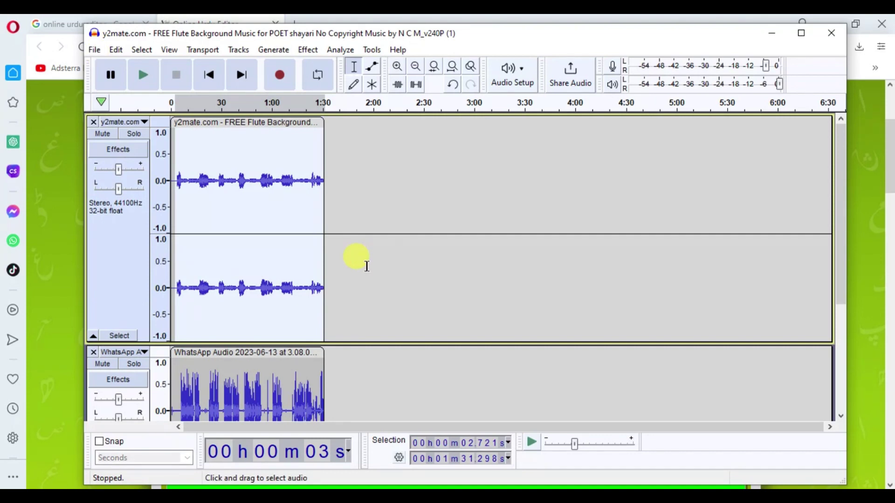
# Export both tracks mixed down to one stereo MP3 file, accepting the metadata tags as they are
pyautogui.click(94, 49)
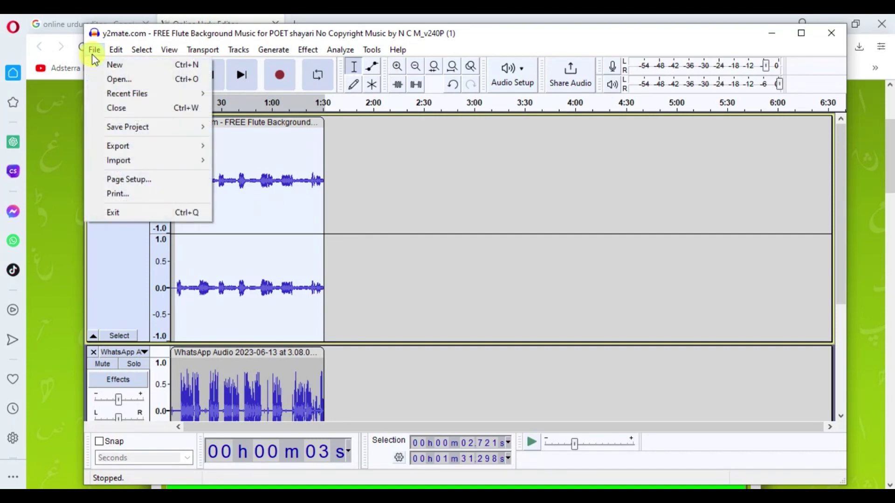
pyautogui.moveTo(140, 147)
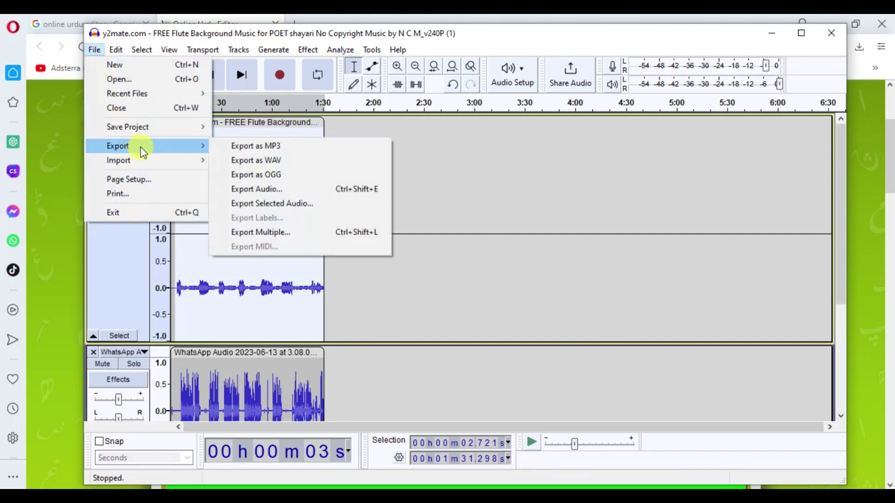
pyautogui.click(247, 147)
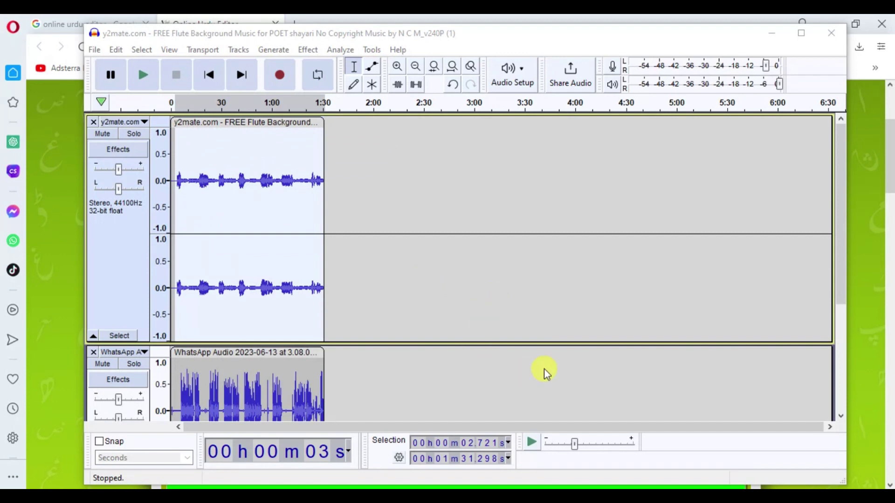
pyautogui.click(438, 300)
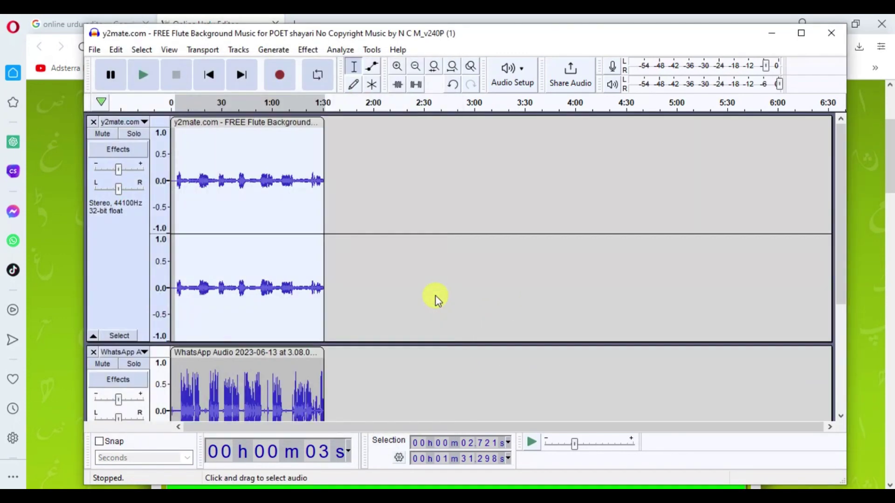
pyautogui.click(561, 264)
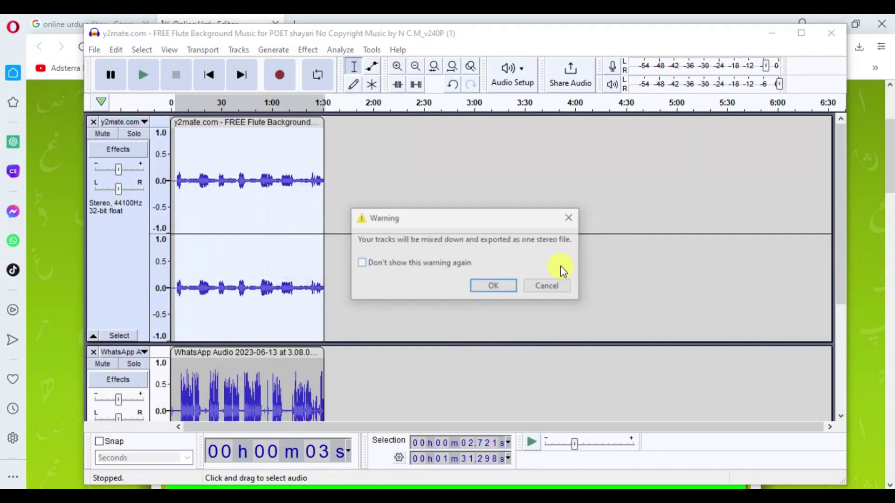
pyautogui.click(510, 289)
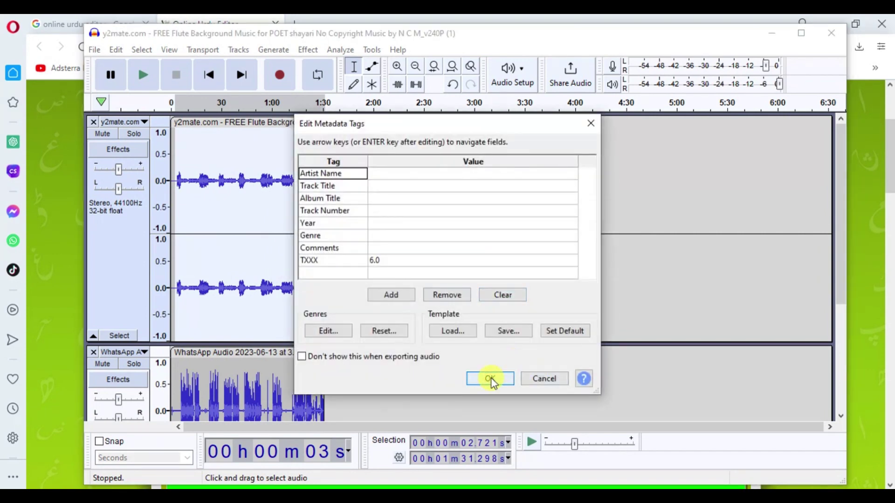
pyautogui.click(490, 380)
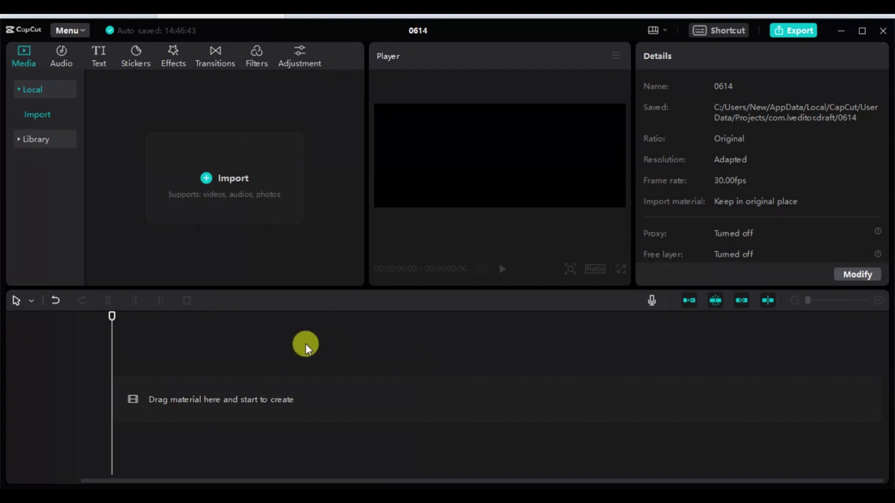
# In CapCut, import the three Opera Snapshot images, the pexels-engin-akyurt sea video and the pexels-tina-nord bird image from Pictures
pyautogui.click(230, 196)
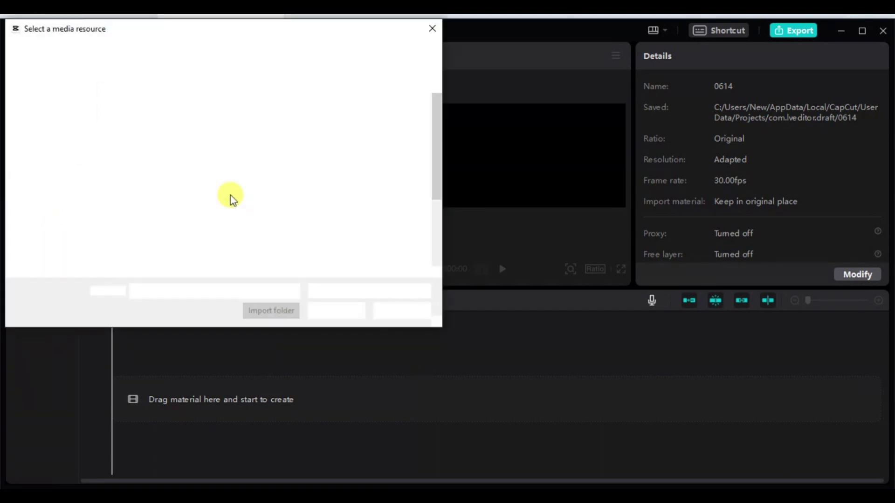
pyautogui.click(155, 223)
pyautogui.moveTo(435, 181); pyautogui.dragTo(439, 236)
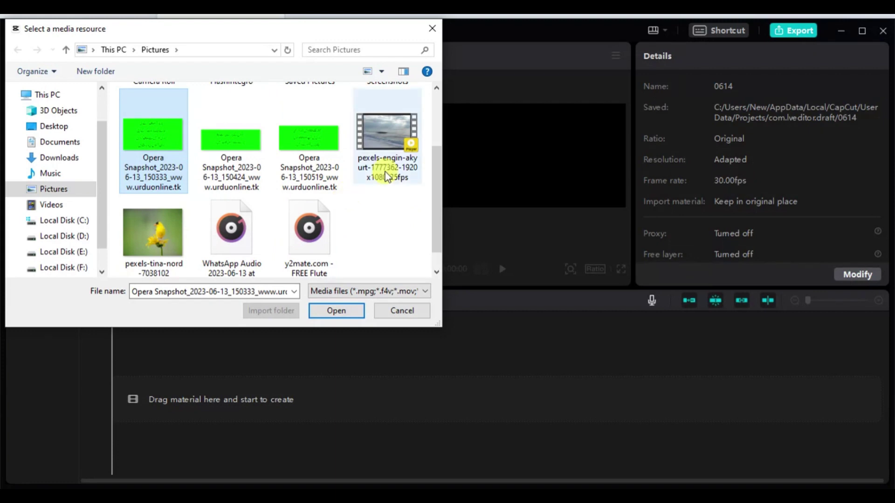
pyautogui.keyDown('ctrl'); pyautogui.click(152, 245); pyautogui.keyUp('ctrl')
pyautogui.click(332, 310)
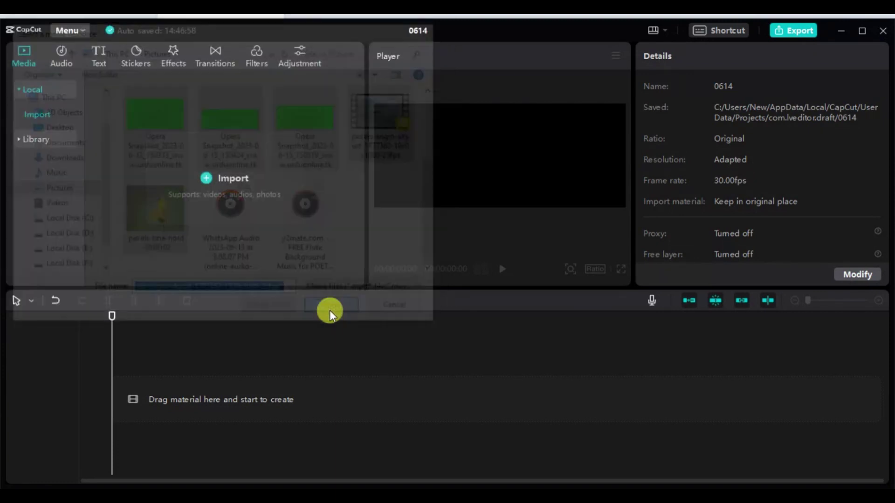
# Place the sea video at the start of the timeline and the bird image on a track above, extended to 1 minute
pyautogui.click(120, 250)
pyautogui.moveTo(144, 260); pyautogui.dragTo(80, 344)
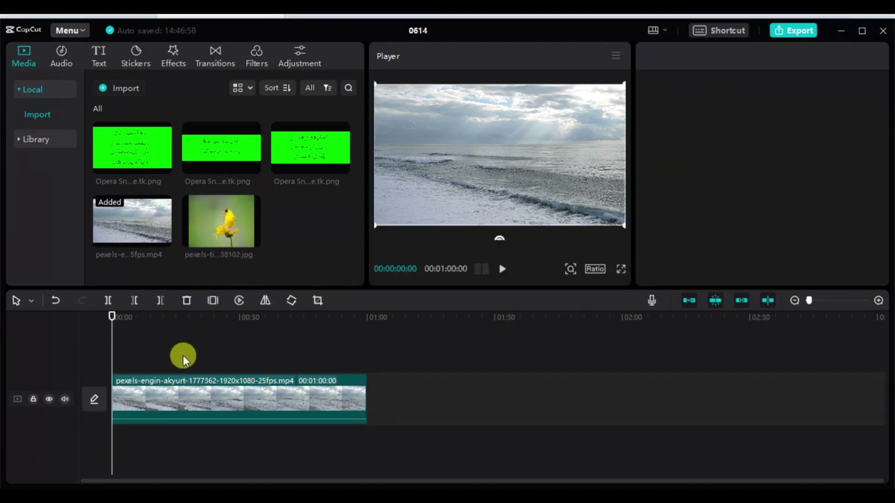
pyautogui.click(248, 238)
pyautogui.moveTo(191, 379); pyautogui.dragTo(366, 394)
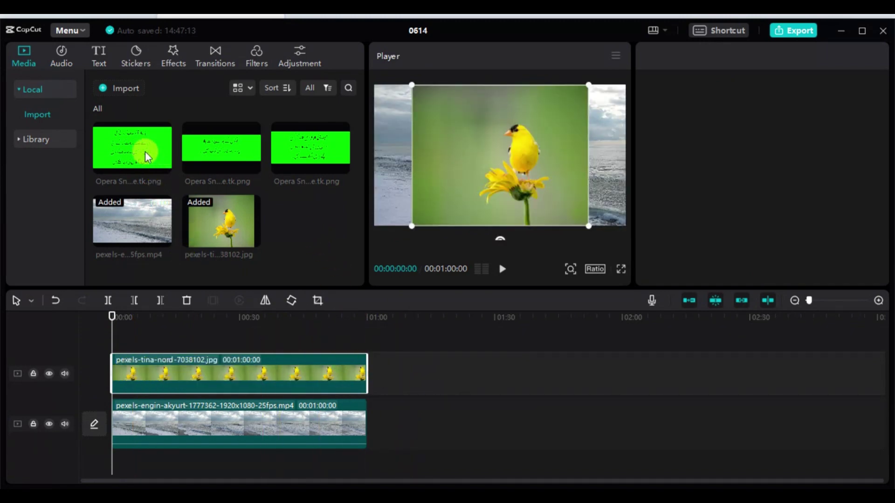
# Place the three green Urdu poetry images one after another, with gaps, on a new track above the bird image
pyautogui.moveTo(145, 156); pyautogui.dragTo(154, 335)
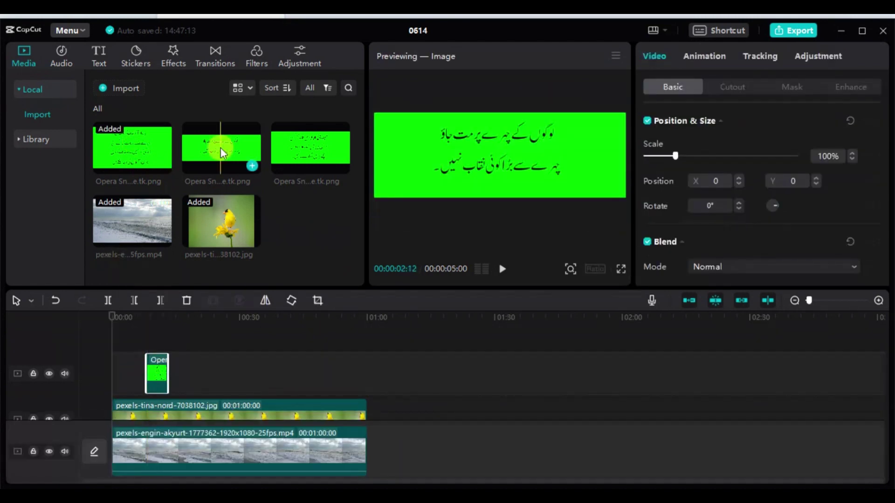
pyautogui.moveTo(223, 153); pyautogui.dragTo(201, 371)
pyautogui.moveTo(300, 149); pyautogui.dragTo(203, 317)
# Remove the green background of the first poetry image with Chroma key, setting strength to 32 and shadow to 100
pyautogui.click(157, 334)
pyautogui.click(157, 374)
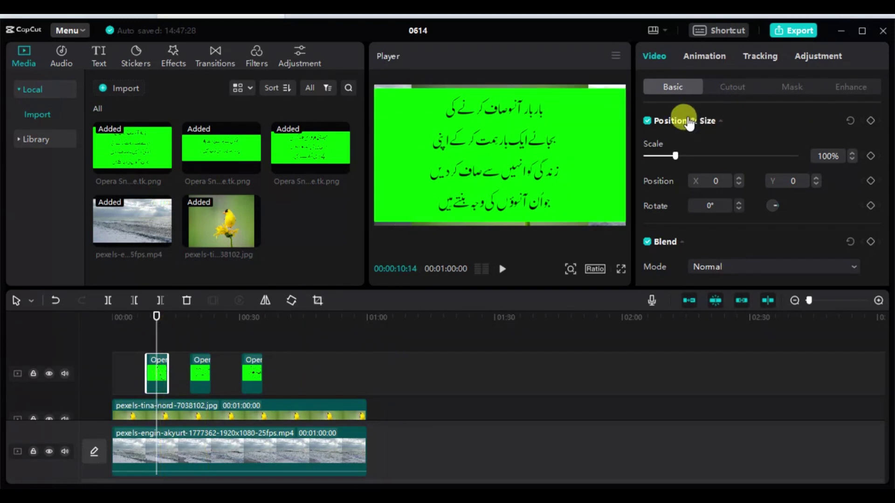
pyautogui.click(733, 90)
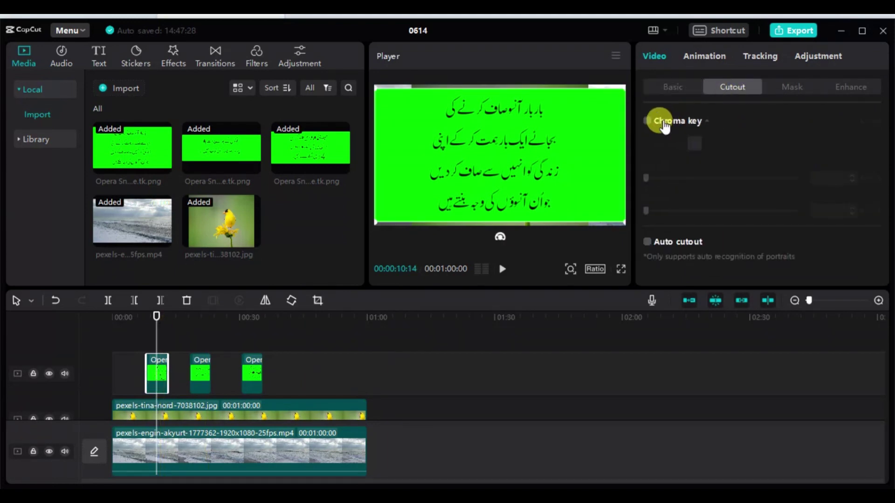
pyautogui.click(648, 122)
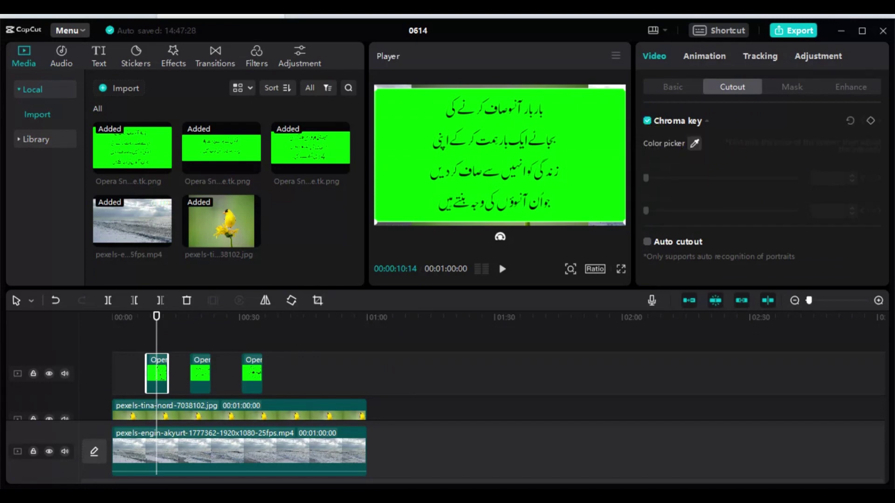
pyautogui.click(612, 154)
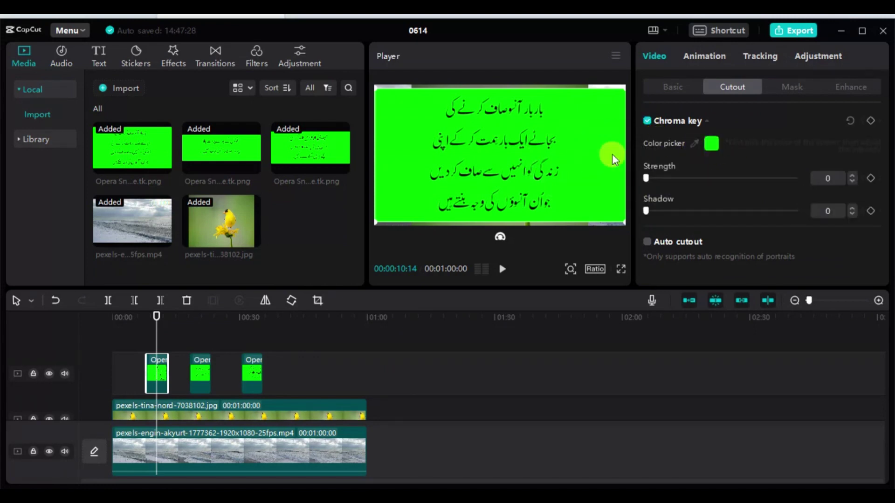
pyautogui.moveTo(647, 179); pyautogui.dragTo(681, 184)
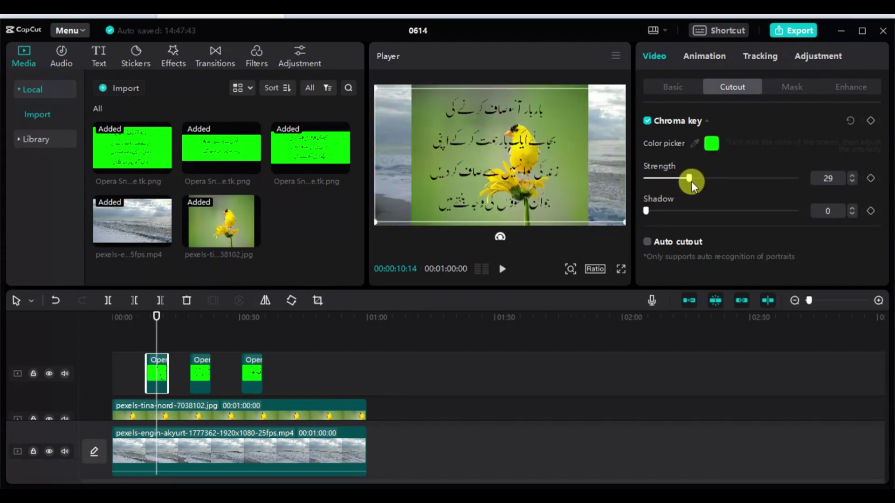
pyautogui.moveTo(646, 211); pyautogui.dragTo(811, 207)
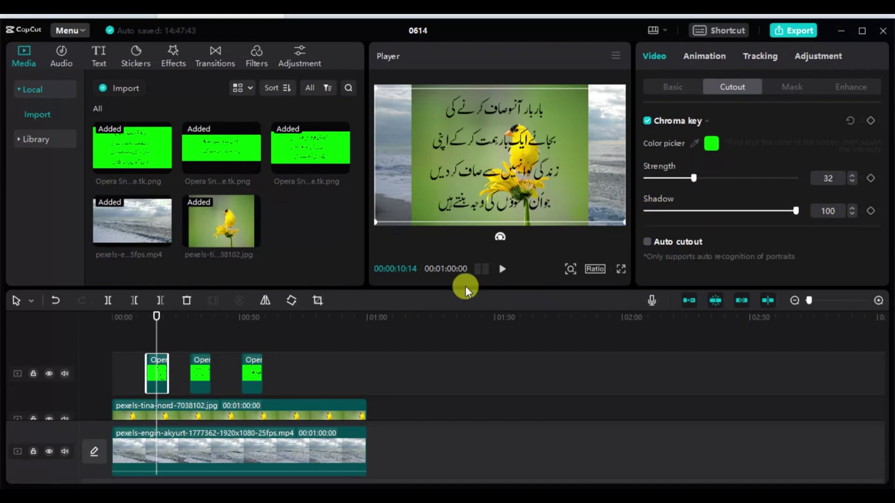
# Remove the green background of the second poetry image with Chroma key, setting strength to 27 and shadow to 100
pyautogui.click(203, 319)
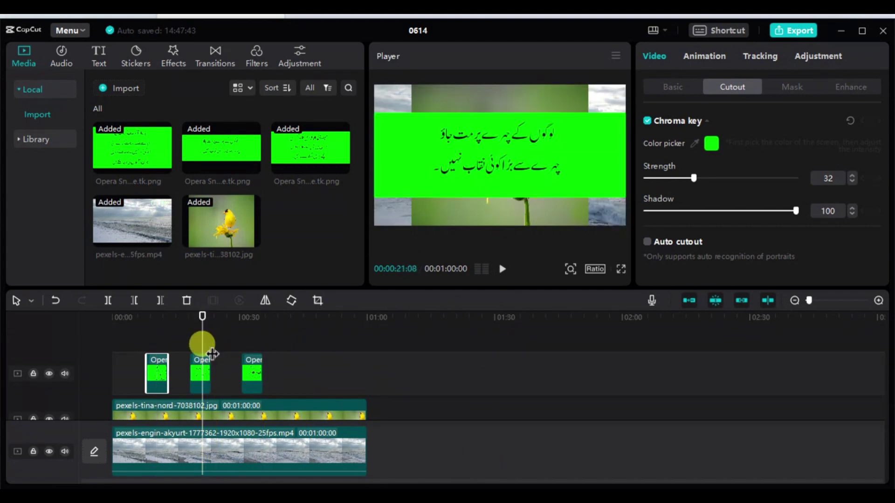
pyautogui.click(200, 371)
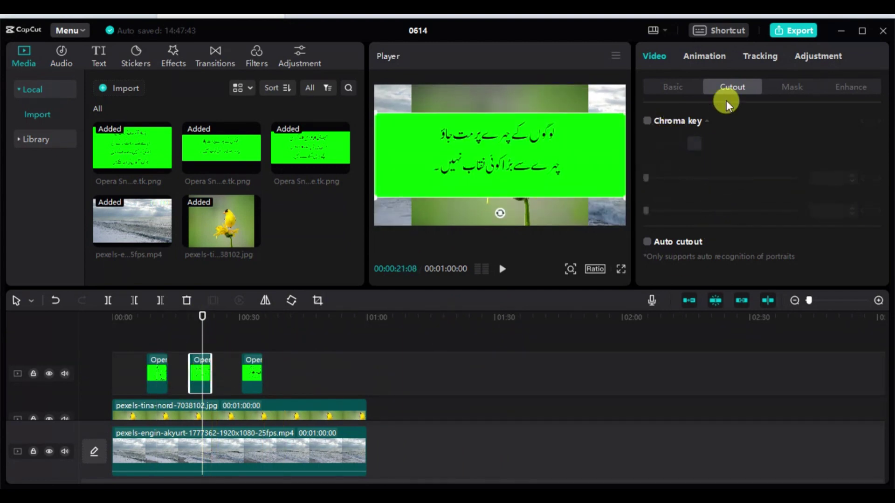
pyautogui.click(646, 122)
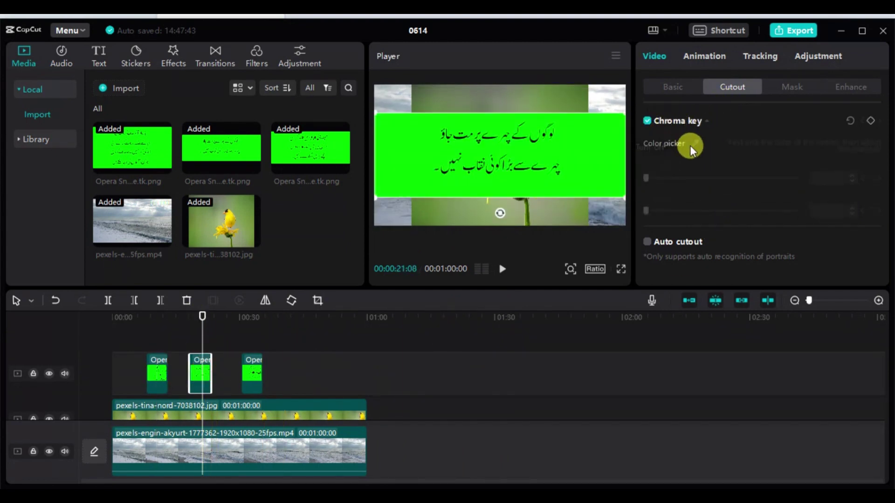
pyautogui.click(616, 153)
pyautogui.moveTo(646, 178); pyautogui.dragTo(687, 187)
pyautogui.moveTo(646, 211); pyautogui.dragTo(795, 211)
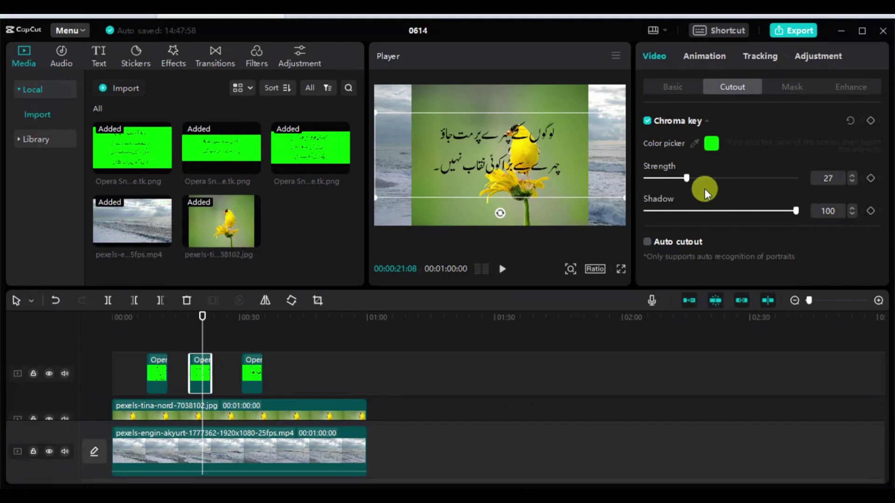
# Remove the green background of the third poetry image with Chroma key, setting strength to 29 and shadow to 100
pyautogui.click(250, 368)
pyautogui.click(247, 317)
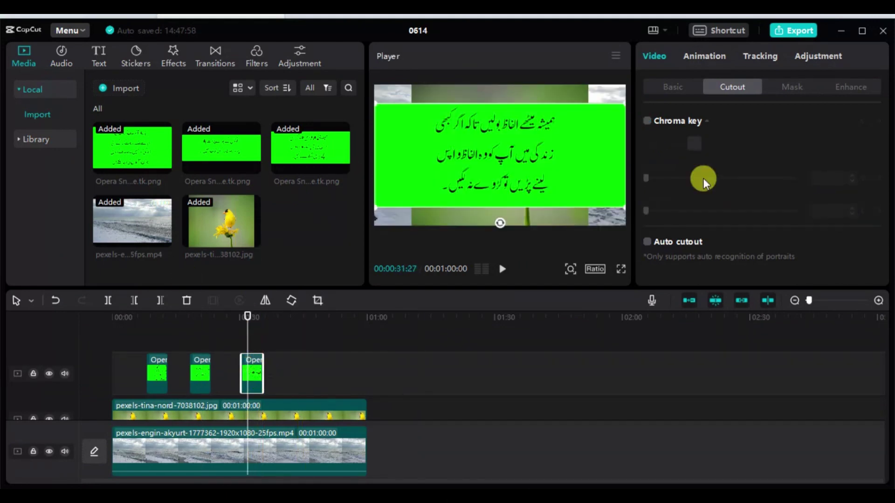
pyautogui.click(647, 121)
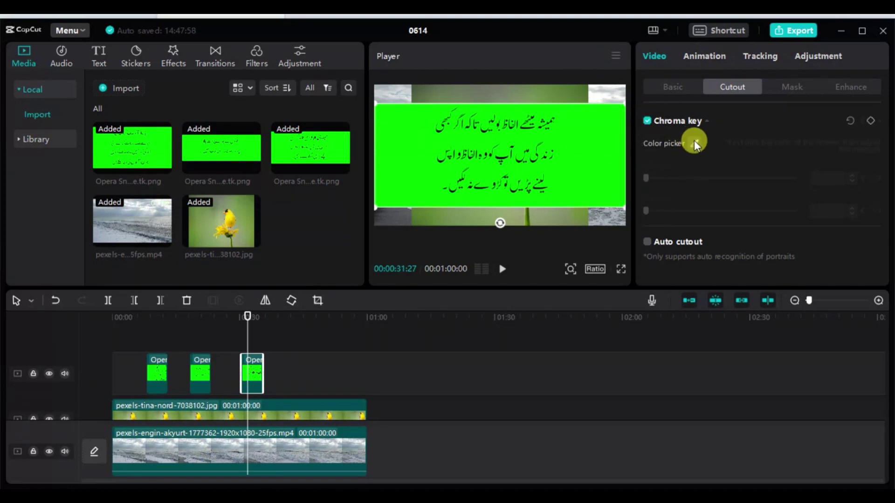
pyautogui.click(608, 149)
pyautogui.moveTo(648, 178); pyautogui.dragTo(680, 185)
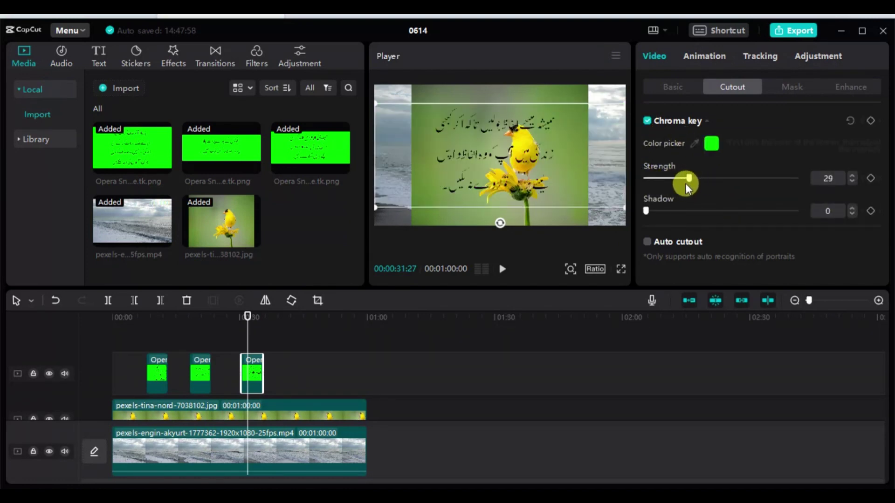
pyautogui.moveTo(646, 210); pyautogui.dragTo(851, 225)
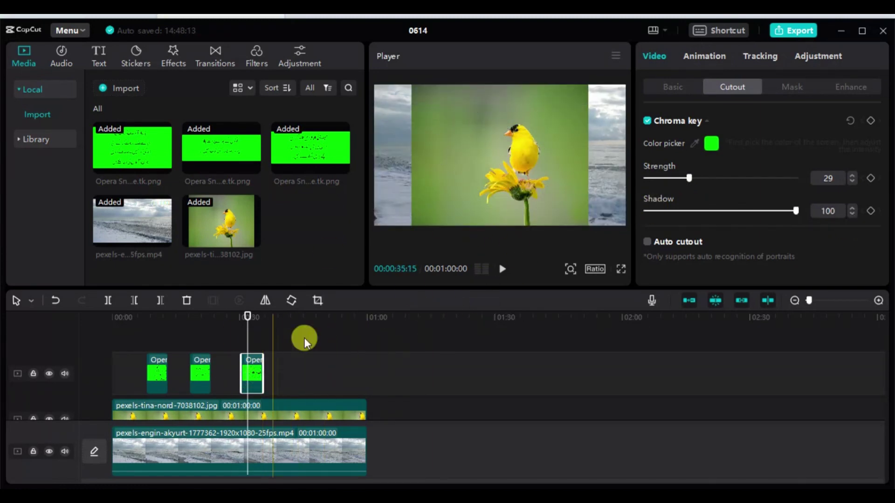
# Crop a thin strip off the top and bottom edges of the third poetry image, keeping the free crop ratio
pyautogui.click(318, 302)
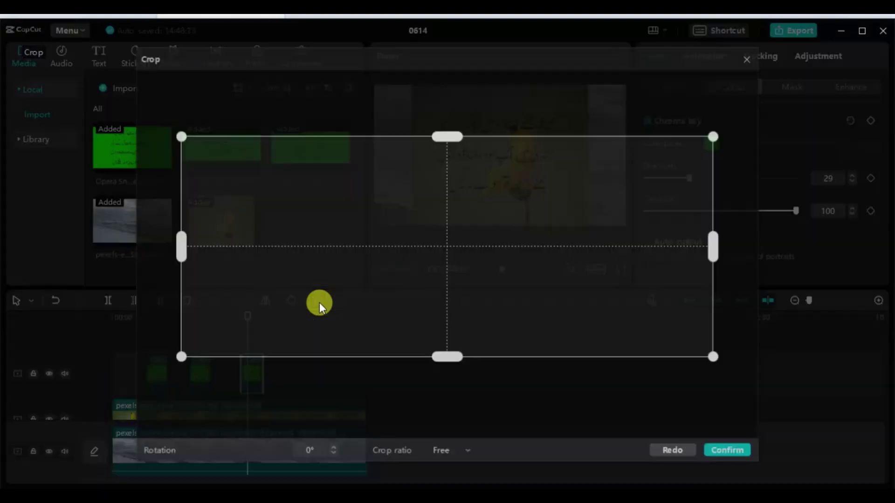
pyautogui.moveTo(441, 130); pyautogui.dragTo(446, 141)
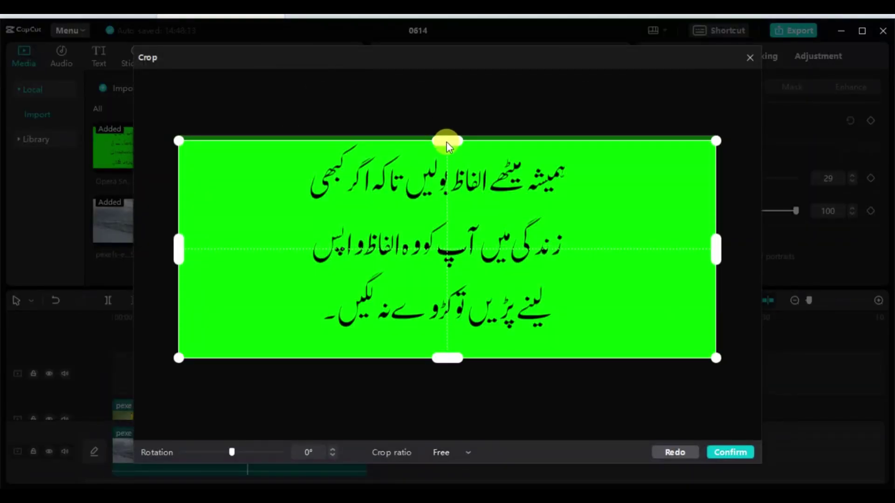
pyautogui.moveTo(453, 359); pyautogui.dragTo(455, 343)
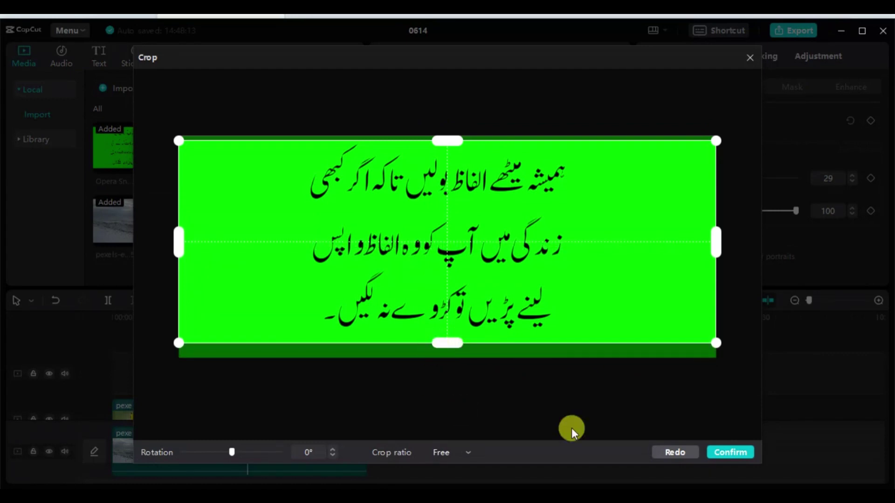
pyautogui.click(729, 452)
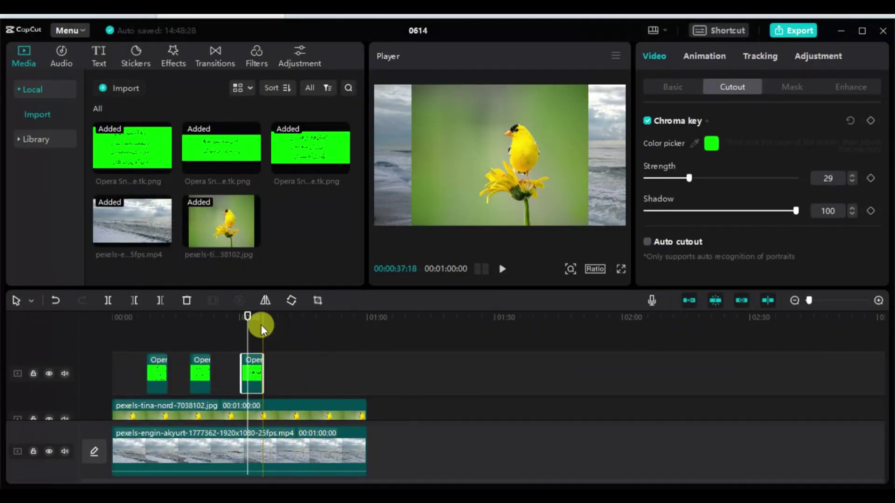
# Scale the bird image to 218% so it fills the frame and shift it horizontally to position X 570
pyautogui.moveTo(245, 315); pyautogui.dragTo(202, 326)
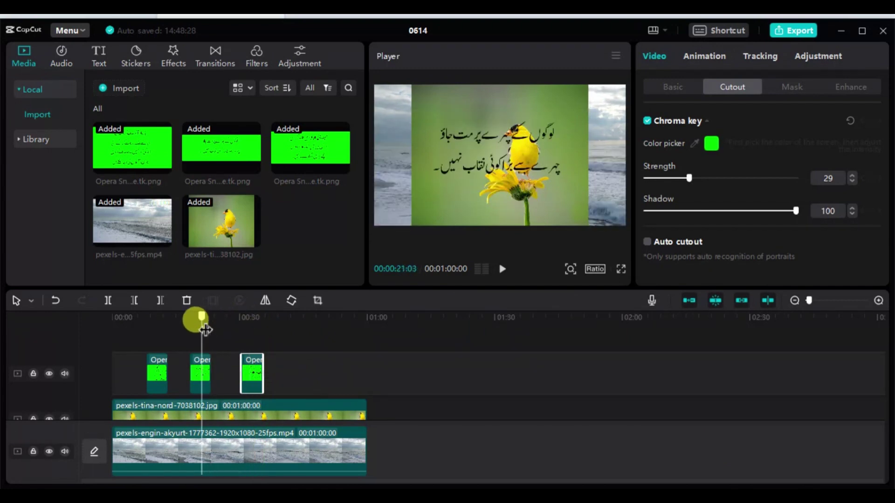
pyautogui.click(152, 321)
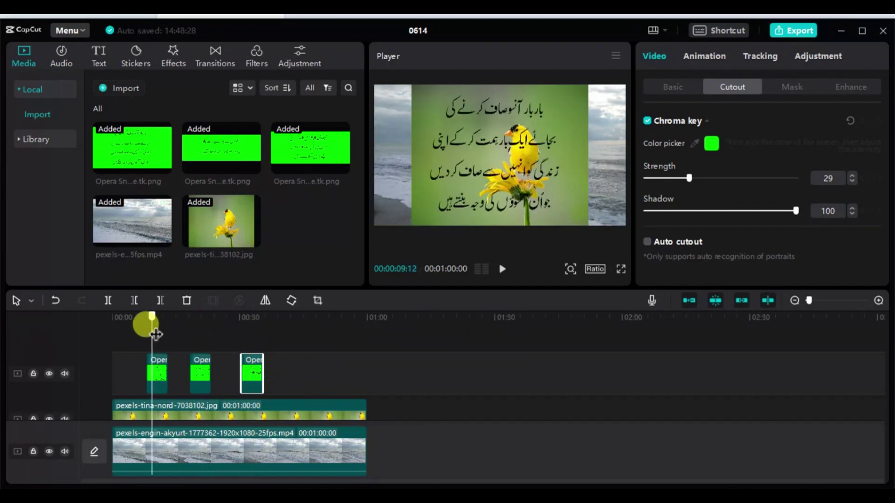
pyautogui.click(315, 423)
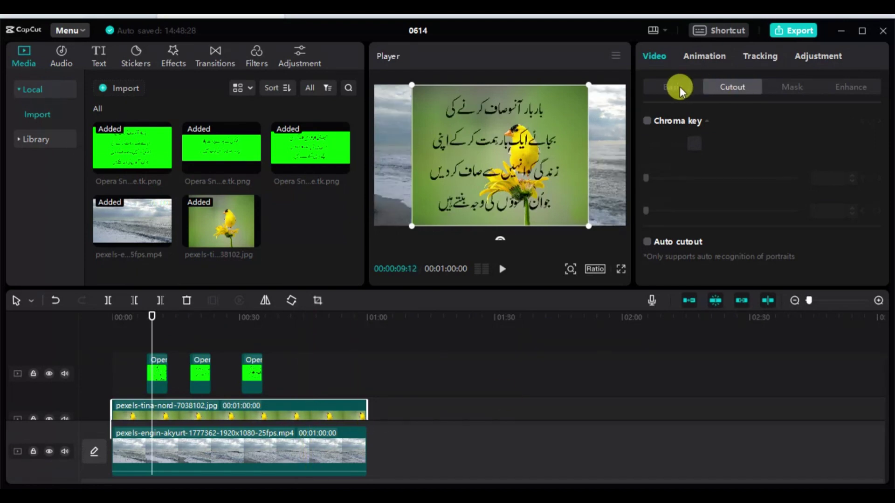
pyautogui.click(655, 93)
pyautogui.moveTo(678, 160); pyautogui.dragTo(713, 162)
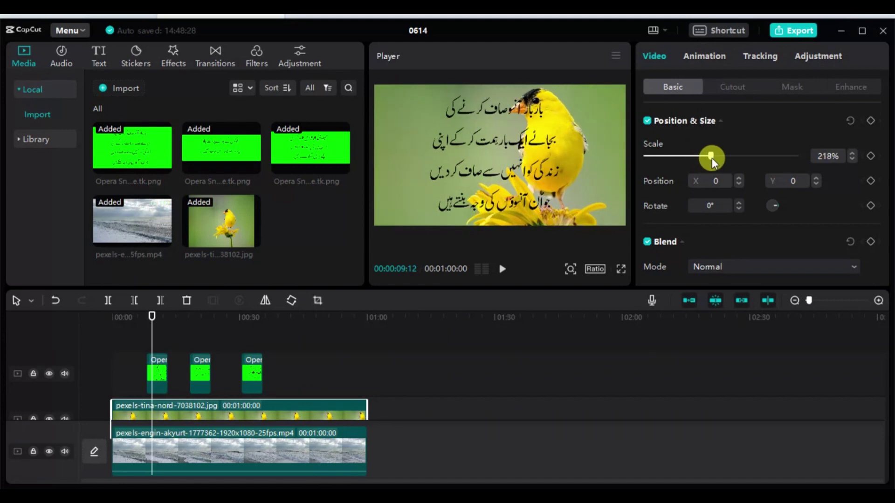
pyautogui.moveTo(578, 167); pyautogui.dragTo(616, 173)
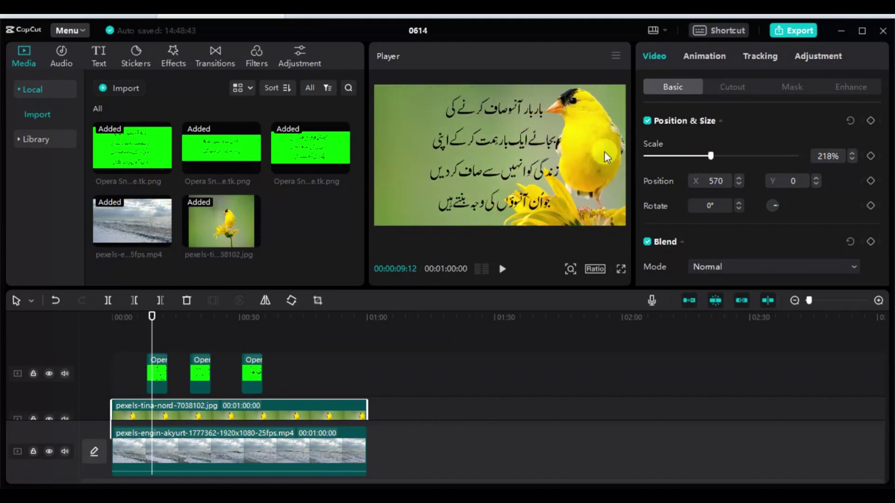
# Scale the first poetry image to 70% and move it beside the bird at position X -670
pyautogui.click(158, 375)
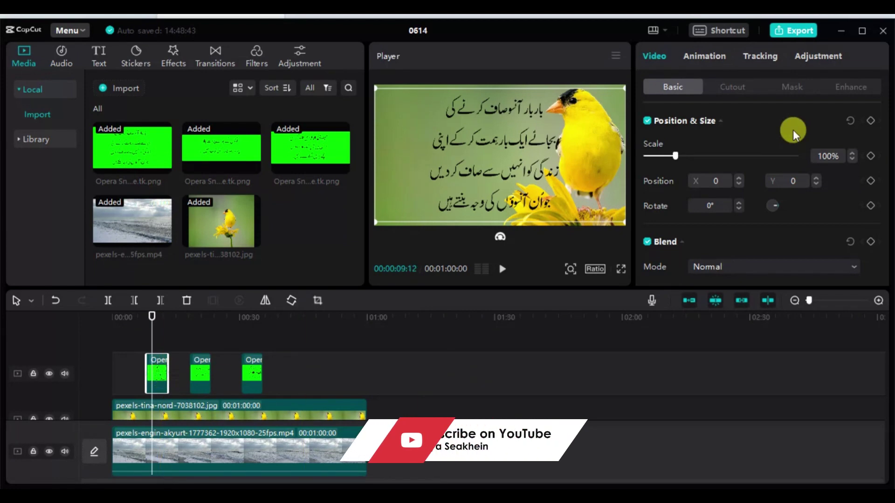
pyautogui.click(825, 156)
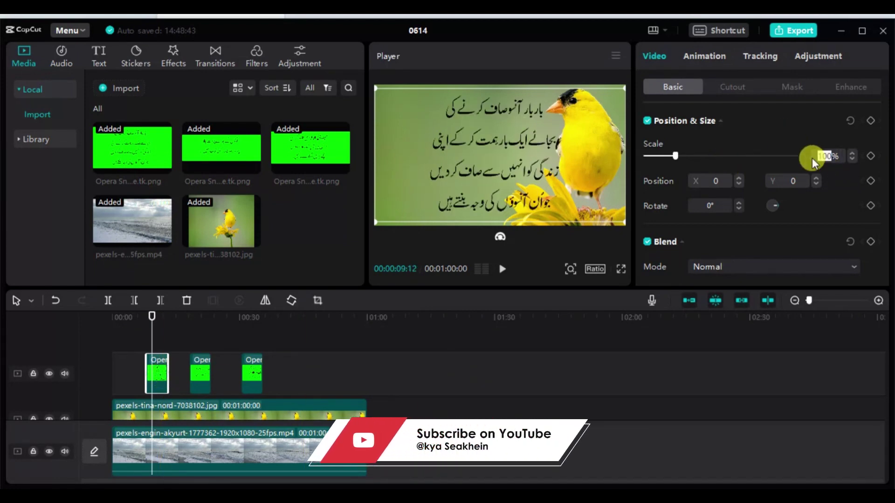
pyautogui.write('70')
pyautogui.press('Return')
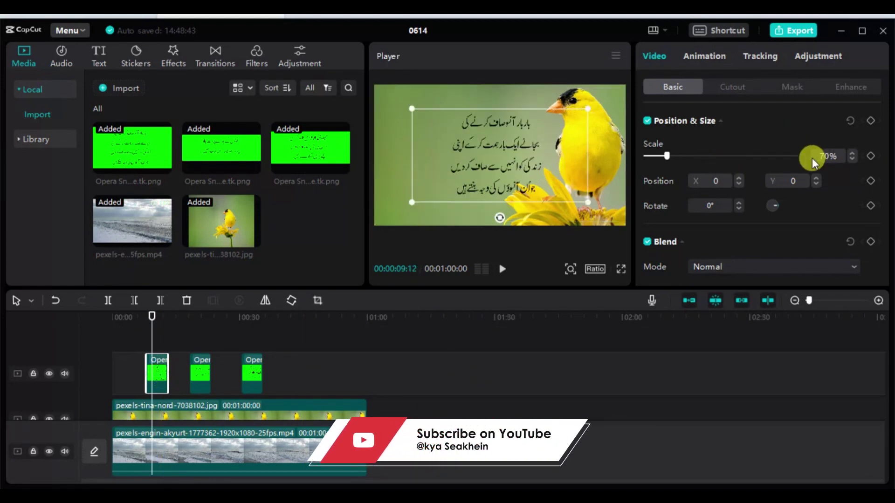
pyautogui.moveTo(521, 149); pyautogui.dragTo(476, 152)
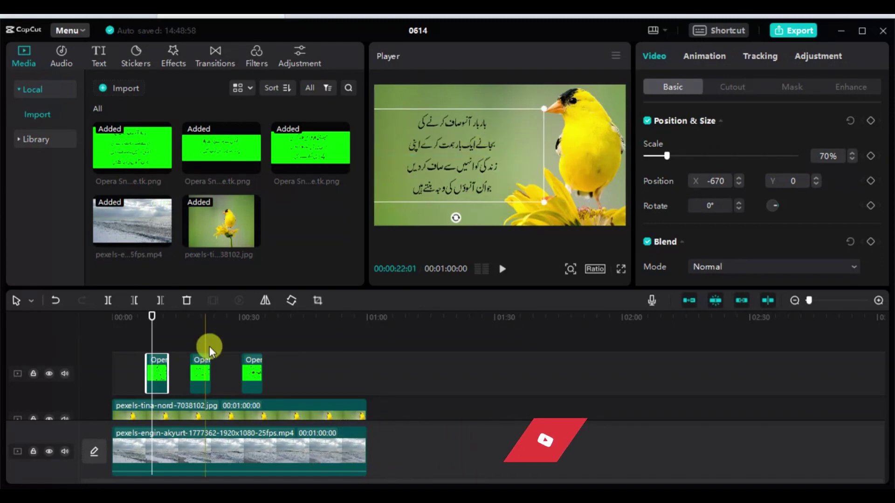
# Scale the second poetry image to 70% and move it beside the bird at position X -780
pyautogui.click(202, 370)
pyautogui.click(825, 156)
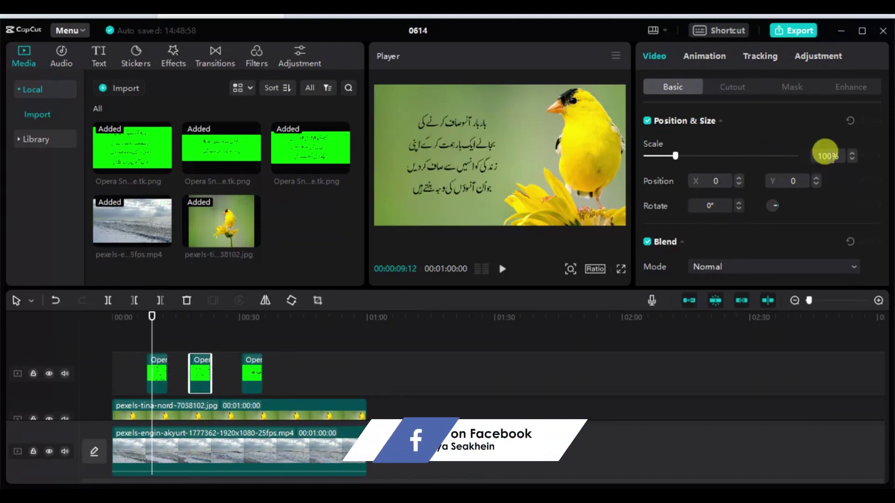
pyautogui.write('7')
pyautogui.press('Return')
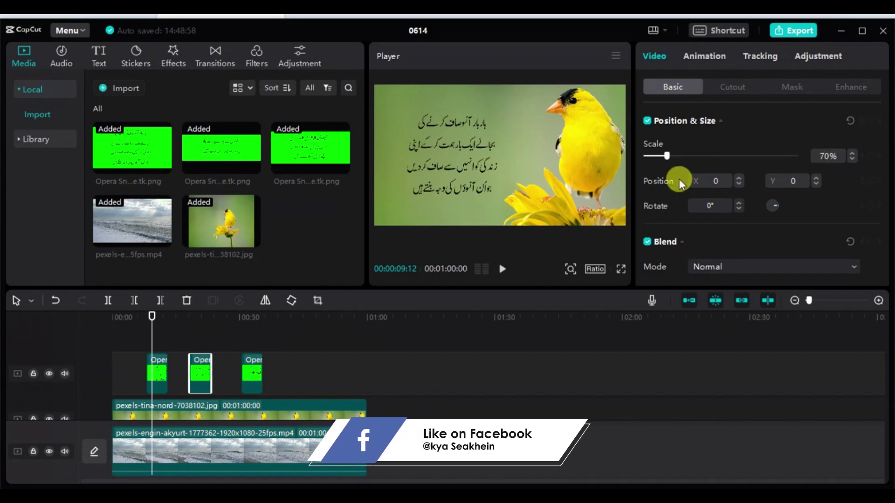
pyautogui.click(197, 321)
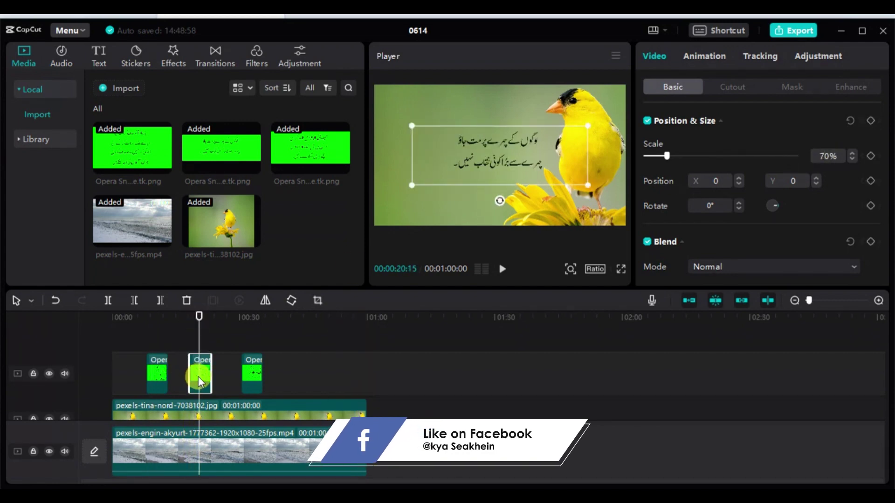
pyautogui.moveTo(497, 150); pyautogui.dragTo(445, 149)
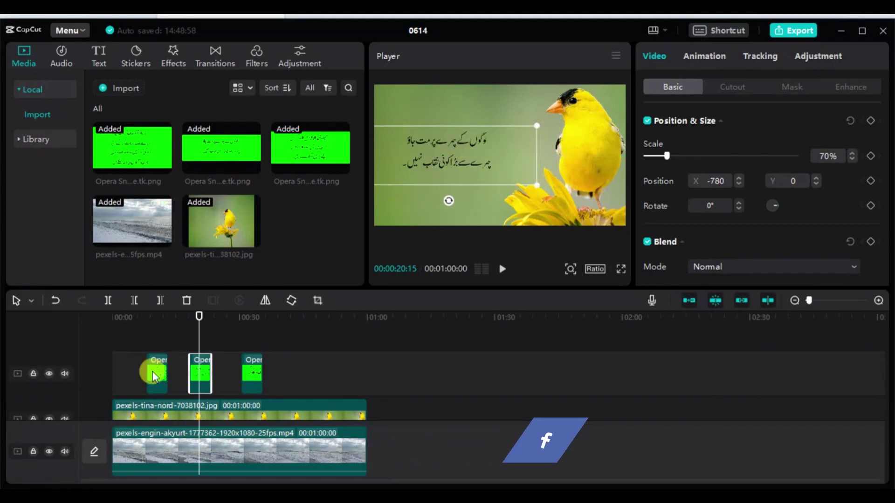
# Scale the third poetry image to 70% and move it horizontally into the empty green area beside the bird
pyautogui.click(250, 317)
pyautogui.click(257, 374)
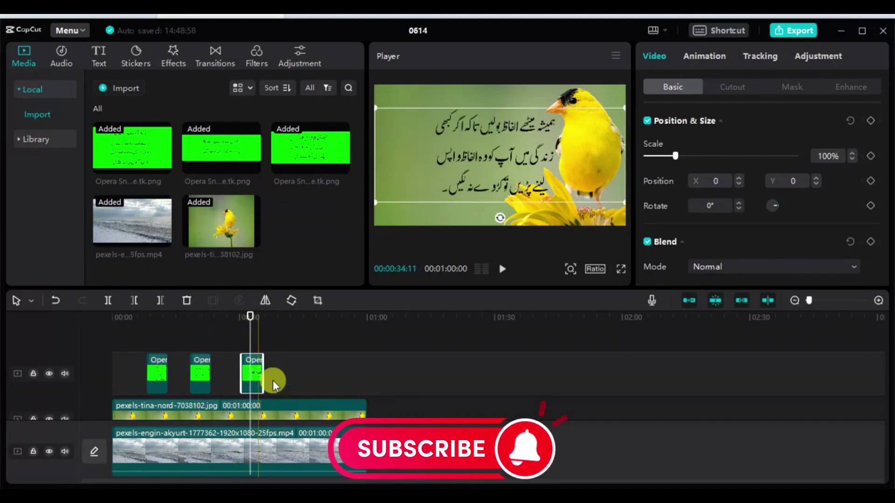
pyautogui.click(820, 156)
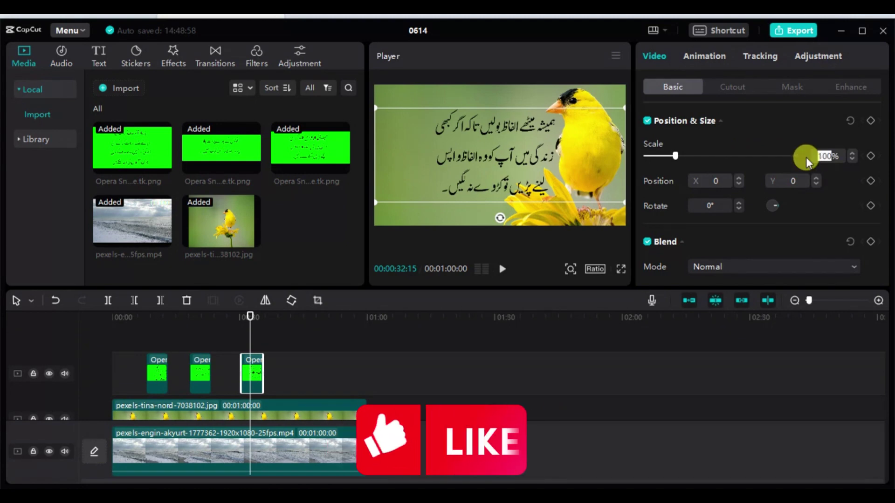
pyautogui.write('70')
pyautogui.press('Return')
pyautogui.moveTo(511, 150); pyautogui.dragTo(464, 146)
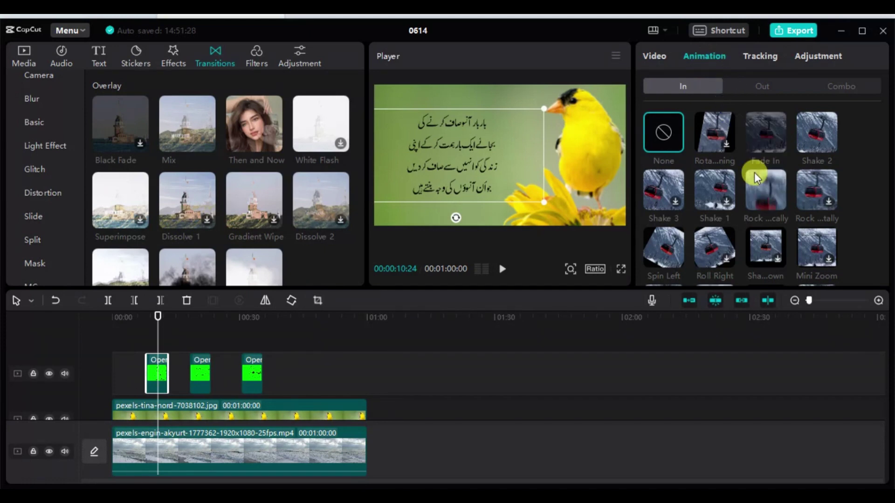
# Give the first poetry image the Rock Vertically entrance animation and the Fade Out exit animation
pyautogui.click(760, 199)
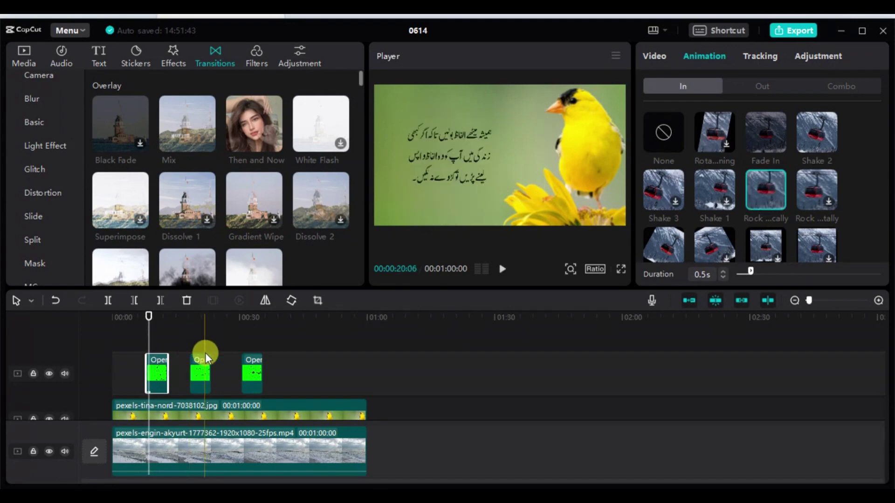
pyautogui.click(768, 88)
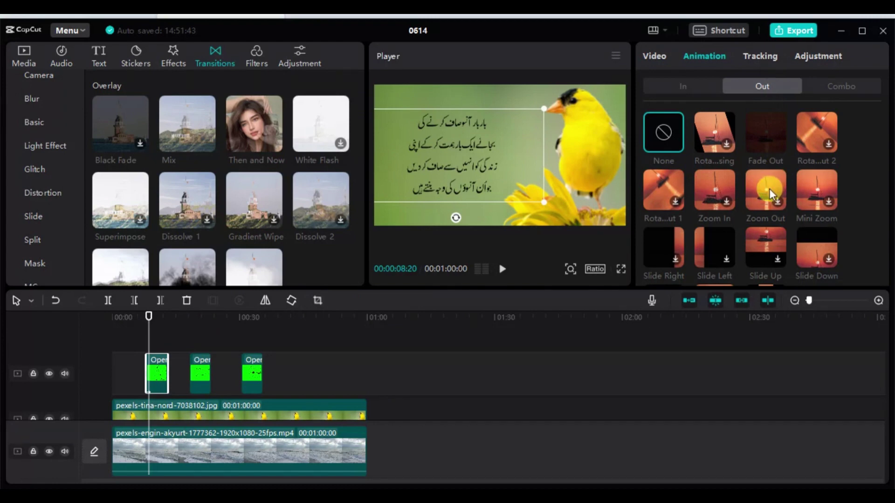
pyautogui.click(764, 138)
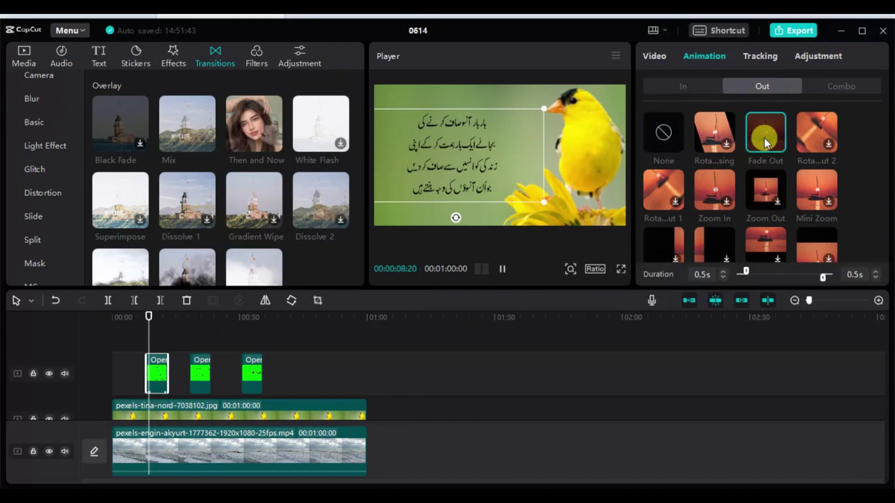
# Give the second poetry image the Rock Vertically entrance animation and the Fade Out exit animation
pyautogui.click(199, 319)
pyautogui.click(205, 376)
pyautogui.click(687, 87)
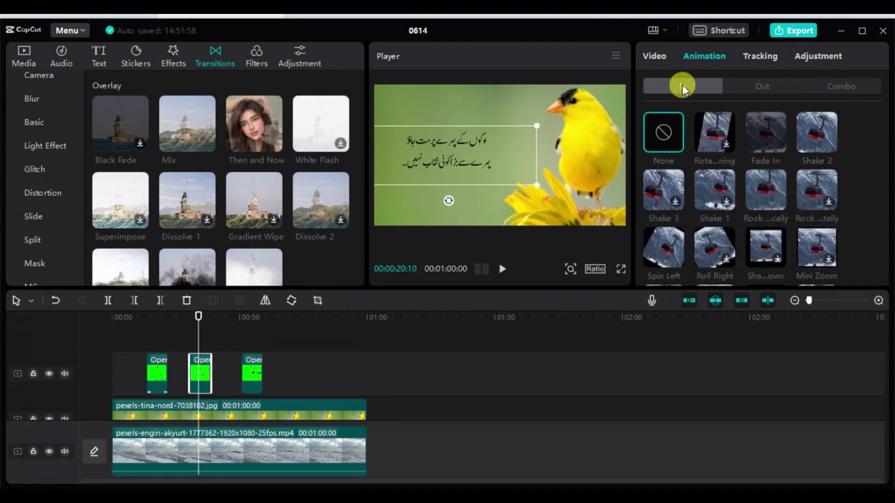
pyautogui.click(764, 192)
pyautogui.click(738, 88)
pyautogui.click(753, 133)
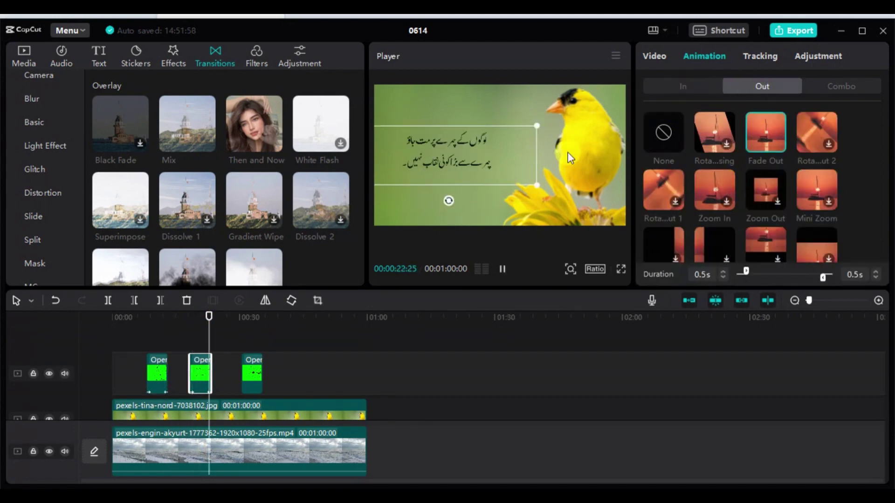
# Give the third poetry image the Rock Vertically entrance animation and the Fade Out exit animation
pyautogui.click(252, 373)
pyautogui.click(683, 86)
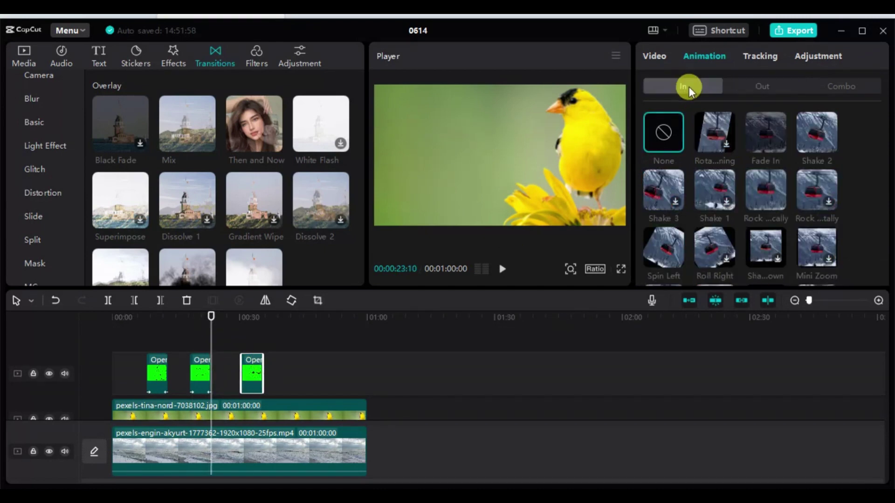
pyautogui.click(769, 191)
pyautogui.click(764, 90)
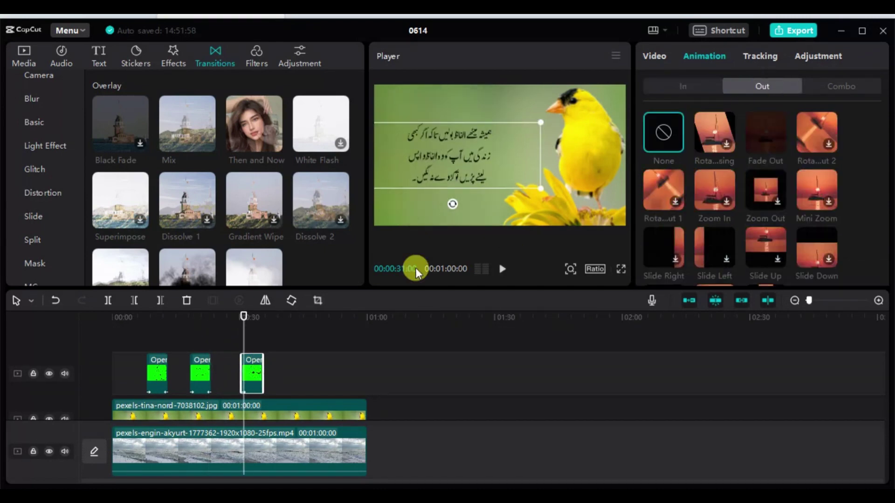
pyautogui.click(756, 114)
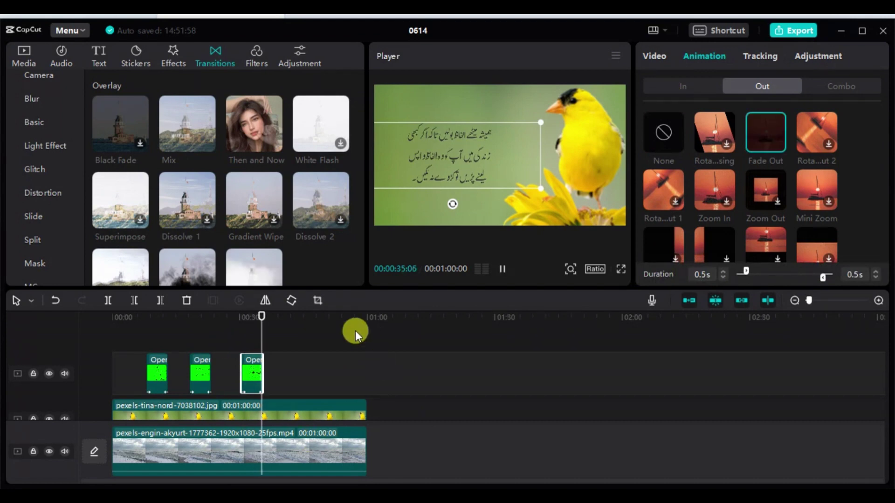
# Set both the entrance and exit animation durations of the third poetry image to 0.9 s
pyautogui.moveTo(257, 321); pyautogui.dragTo(155, 329)
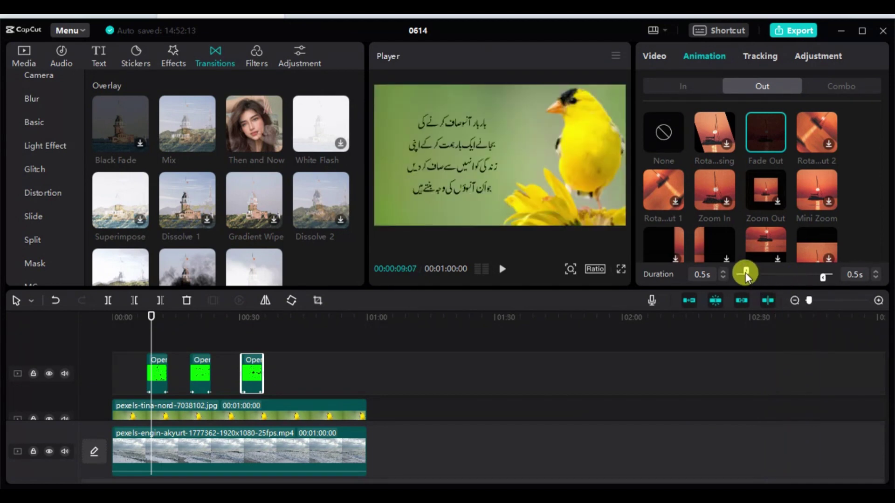
pyautogui.moveTo(745, 271); pyautogui.dragTo(752, 272)
pyautogui.moveTo(824, 278); pyautogui.dragTo(816, 279)
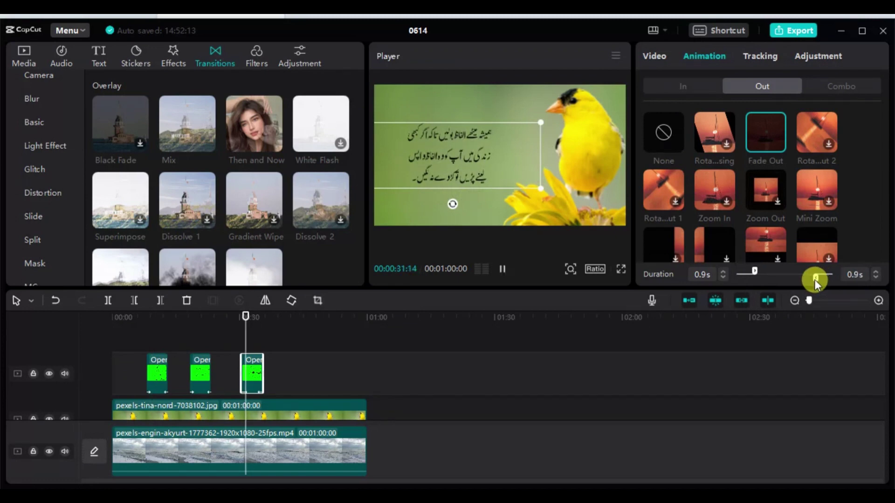
# Set the second poetry image's entrance and exit animation durations to 0.9 s, and the first image's to 0.9 s and 1.0 s respectively
pyautogui.click(200, 373)
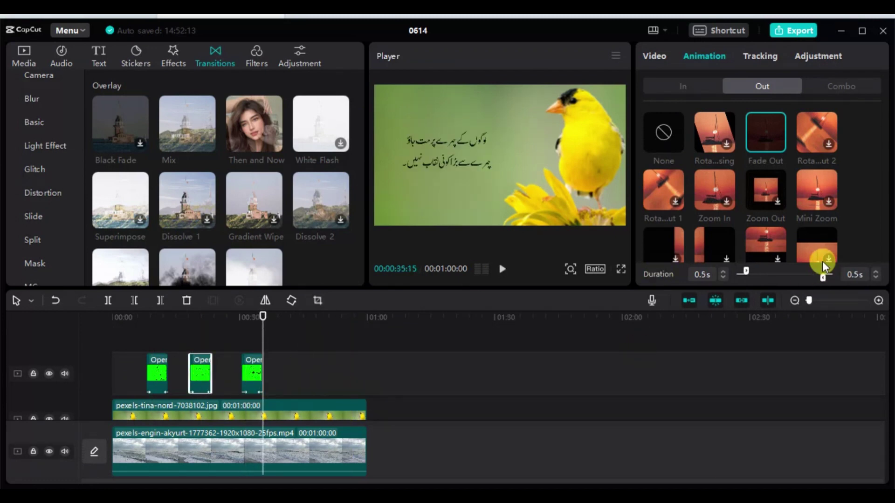
pyautogui.moveTo(749, 272); pyautogui.dragTo(754, 273)
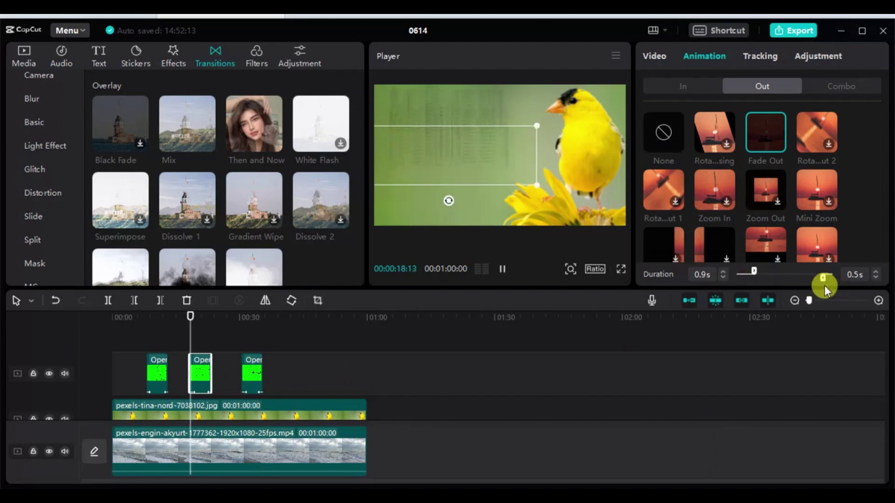
pyautogui.moveTo(822, 278); pyautogui.dragTo(816, 279)
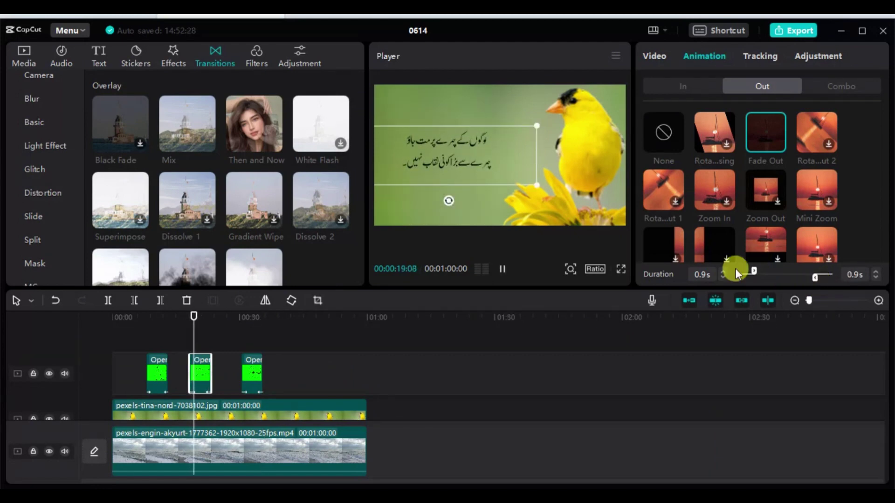
pyautogui.click(156, 368)
pyautogui.moveTo(747, 273); pyautogui.dragTo(752, 273)
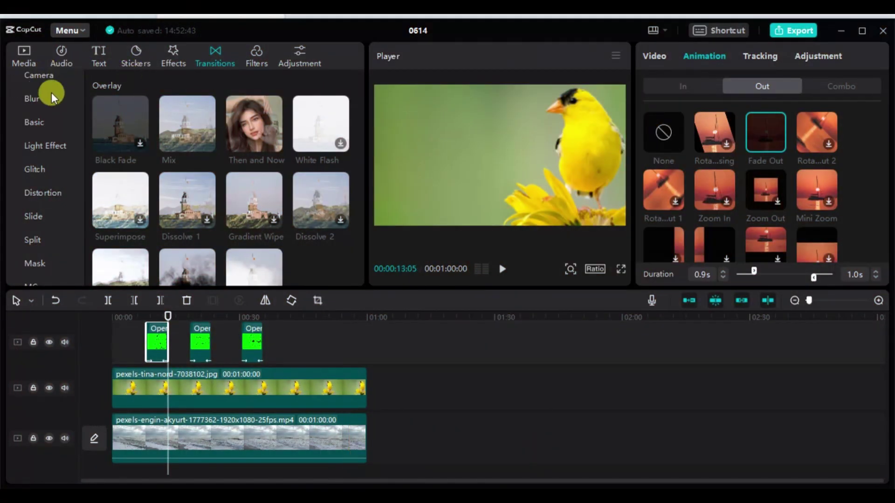
# Import the FREE Flute Background Music MP3 from Downloads and place it on an audio track below the background video
pyautogui.click(17, 61)
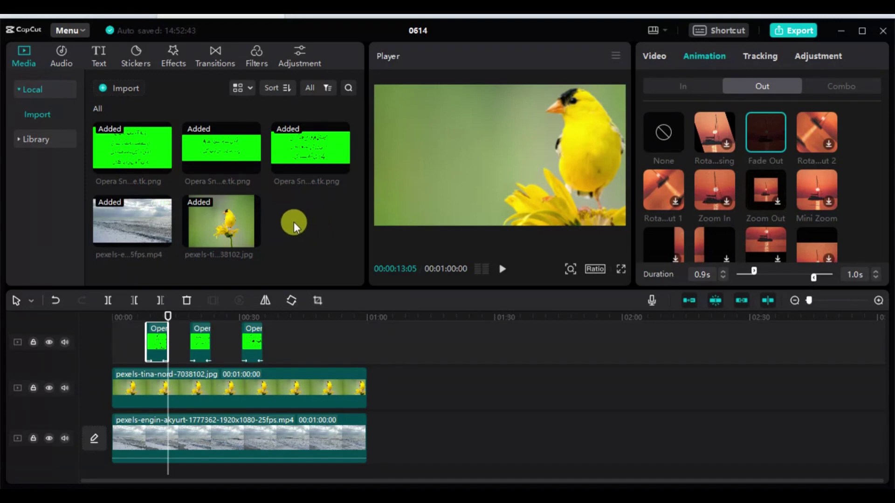
pyautogui.click(124, 90)
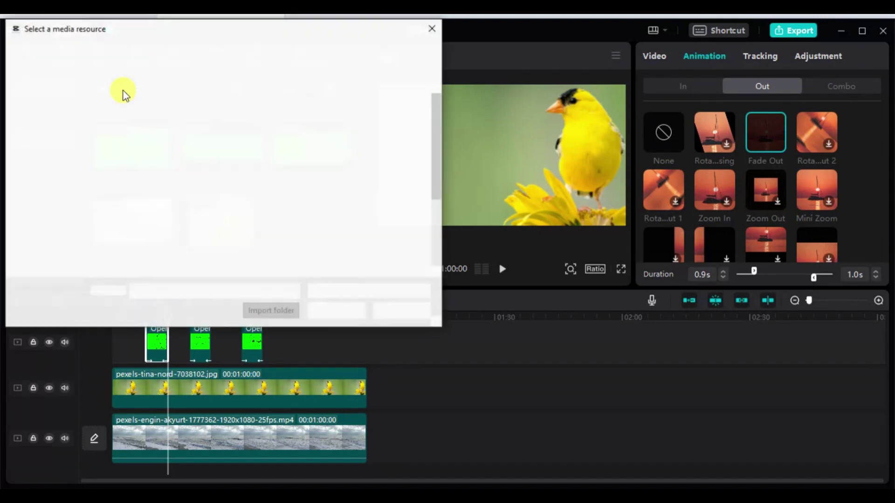
pyautogui.click(72, 161)
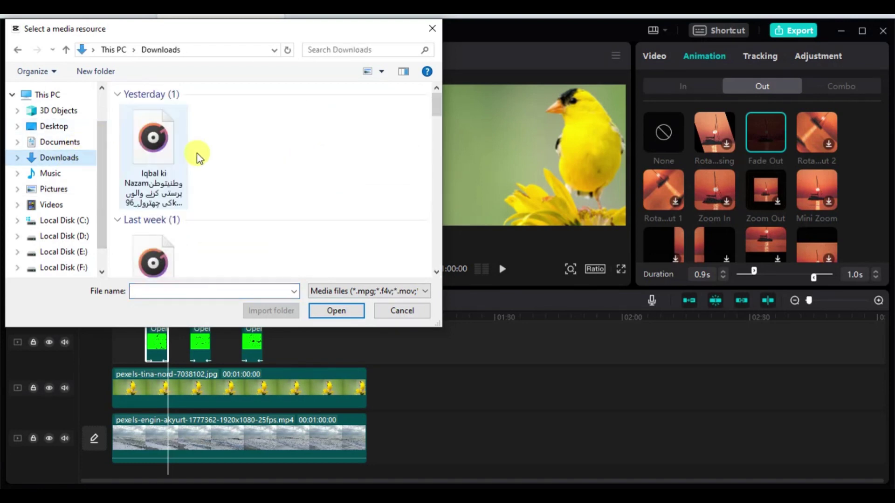
pyautogui.click(158, 148)
pyautogui.click(337, 311)
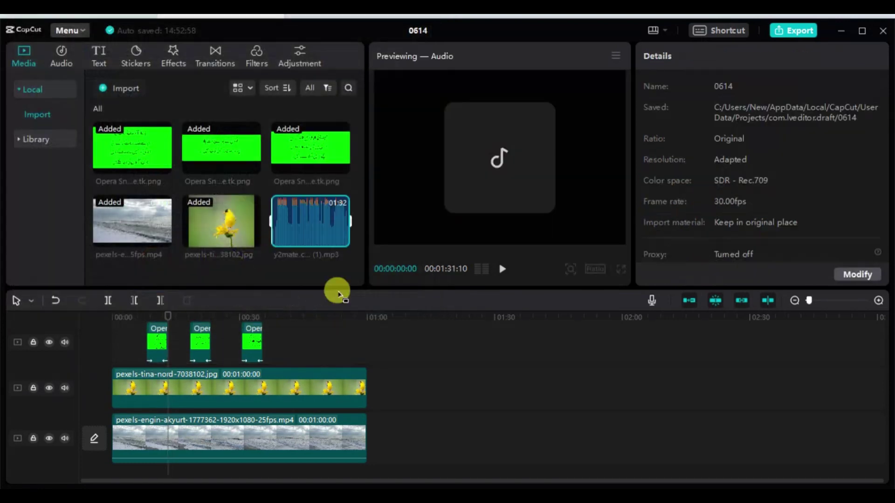
pyautogui.moveTo(304, 226); pyautogui.dragTo(175, 428)
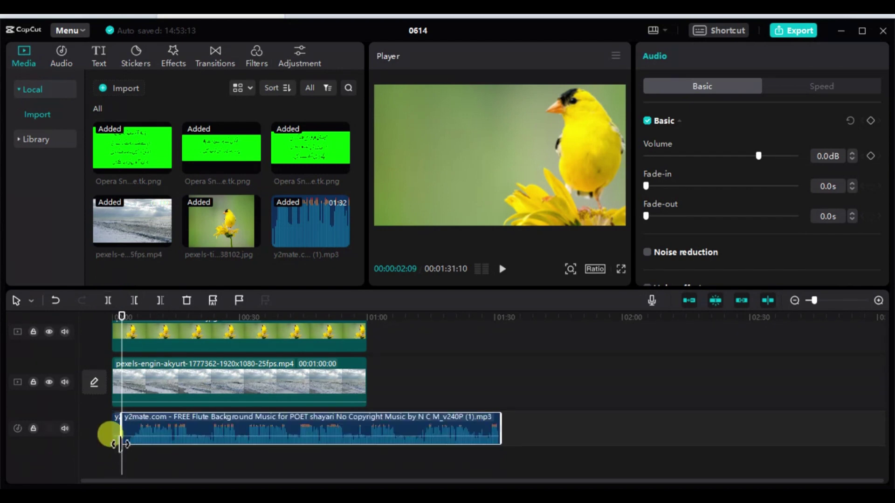
# Delete the opening piece of the flute music before 00:00:02:09 and move the remaining clip to the timeline start
pyautogui.click(116, 428)
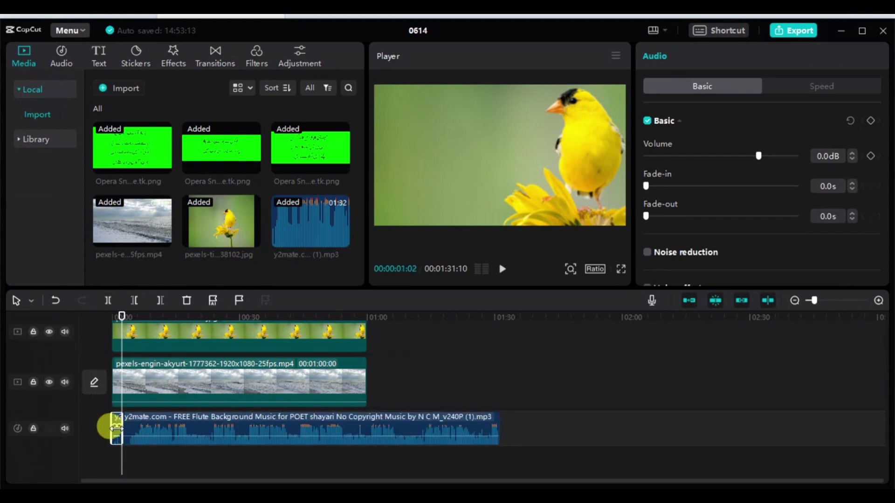
pyautogui.press('Delete')
pyautogui.moveTo(153, 426); pyautogui.dragTo(147, 430)
pyautogui.scroll(2, 217, 415)
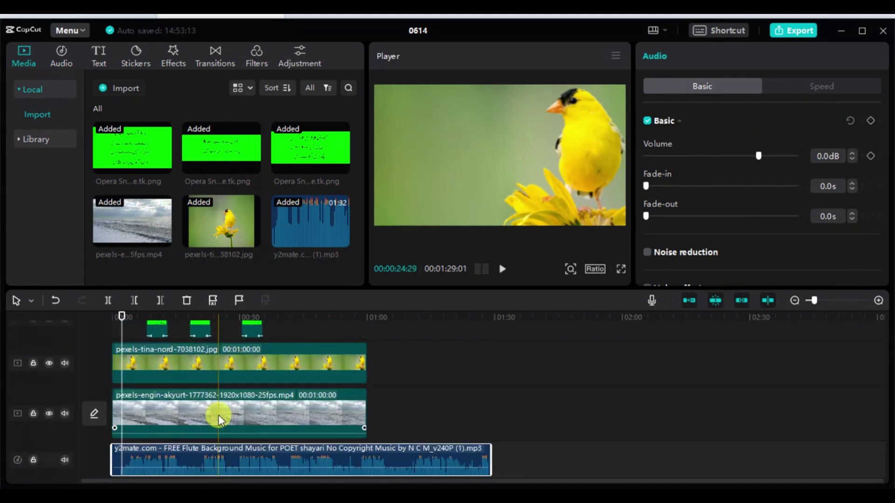
# Split the bird image, background video and flute music at 00:00:41:18 and delete everything after the cut
pyautogui.moveTo(120, 316); pyautogui.dragTo(186, 323)
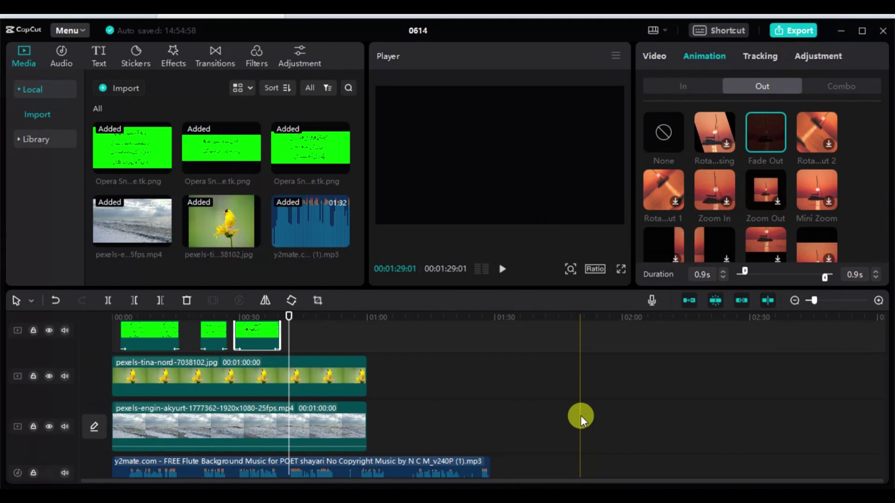
pyautogui.scroll(-2, 455, 399)
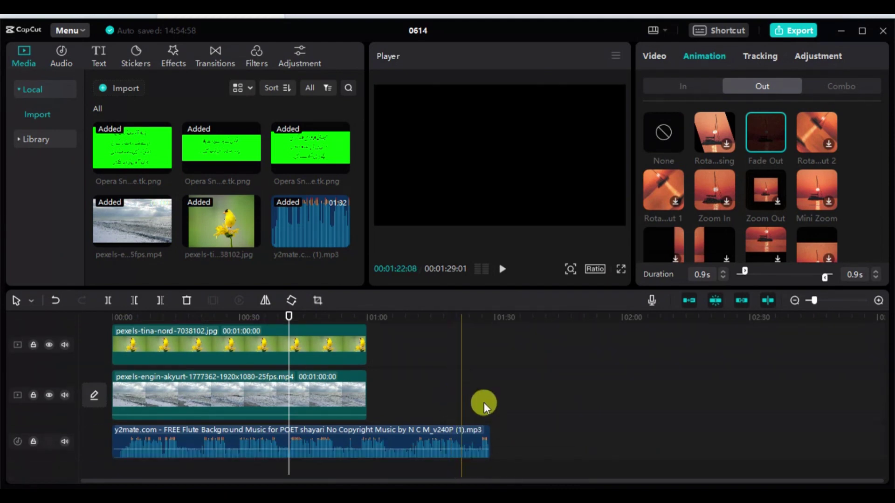
pyautogui.click(415, 345)
pyautogui.hotkey('ctrl', 'a')
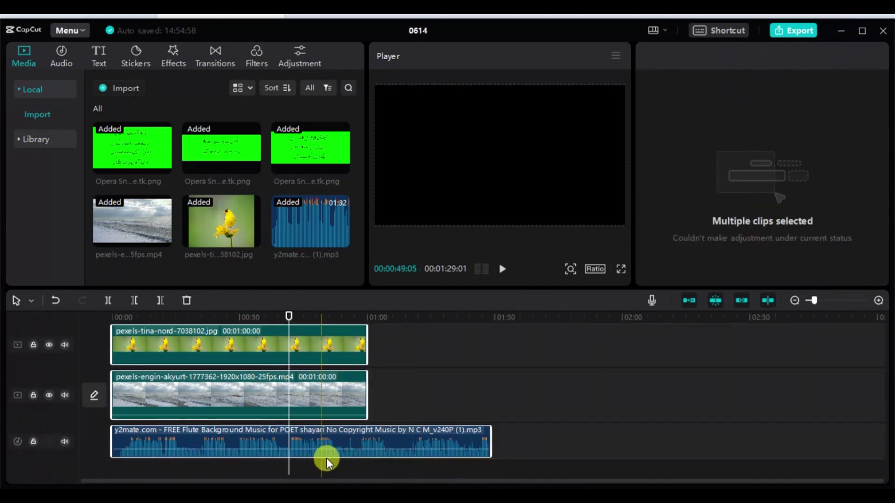
pyautogui.click(108, 302)
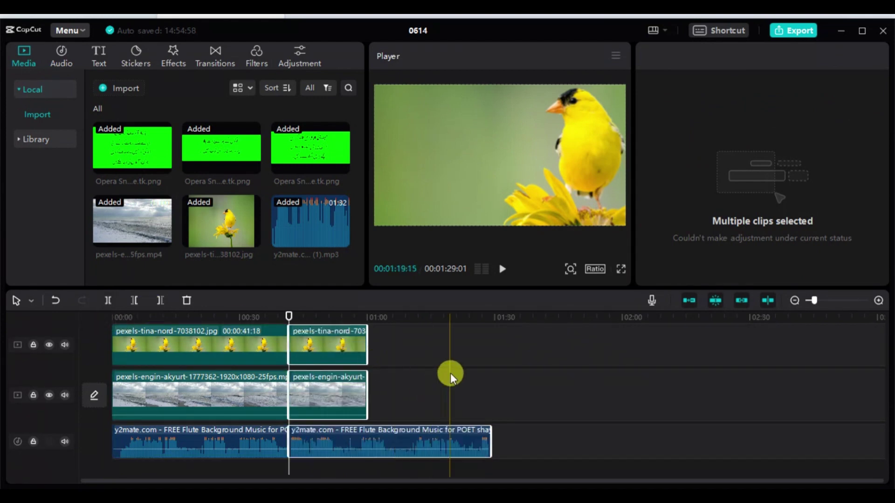
pyautogui.click(450, 373)
pyautogui.moveTo(426, 344); pyautogui.dragTo(324, 445)
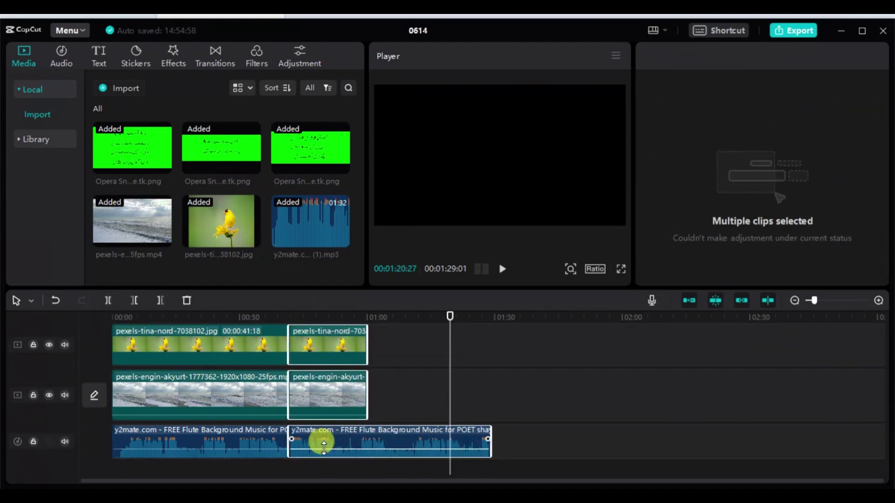
pyautogui.press('Delete')
pyautogui.scroll(2, 315, 447)
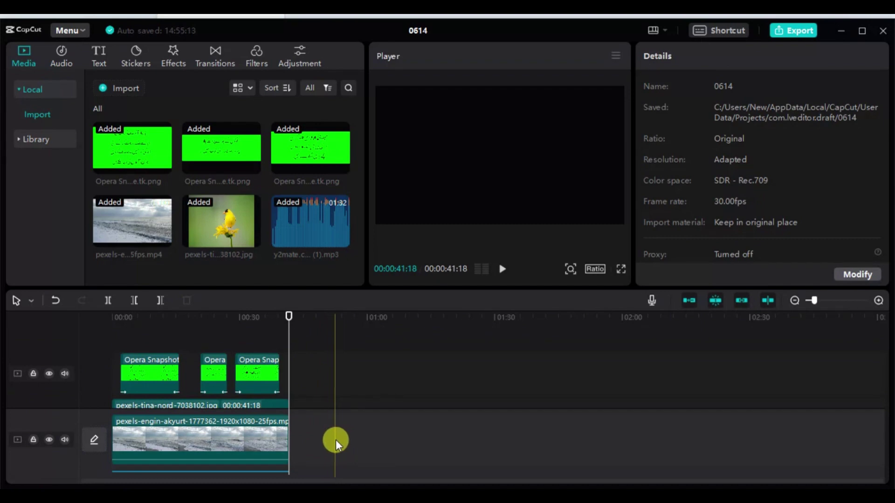
pyautogui.hotkey('ctrl', 'z')
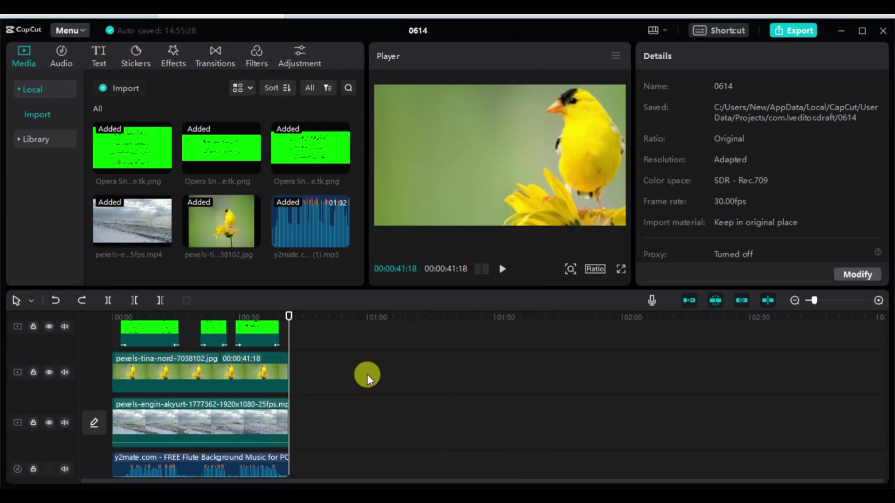
# Split the bird image clip at 00:00:17:26 and at 00:00:28:04, in the gaps between the poetry images
pyautogui.moveTo(289, 317); pyautogui.dragTo(192, 331)
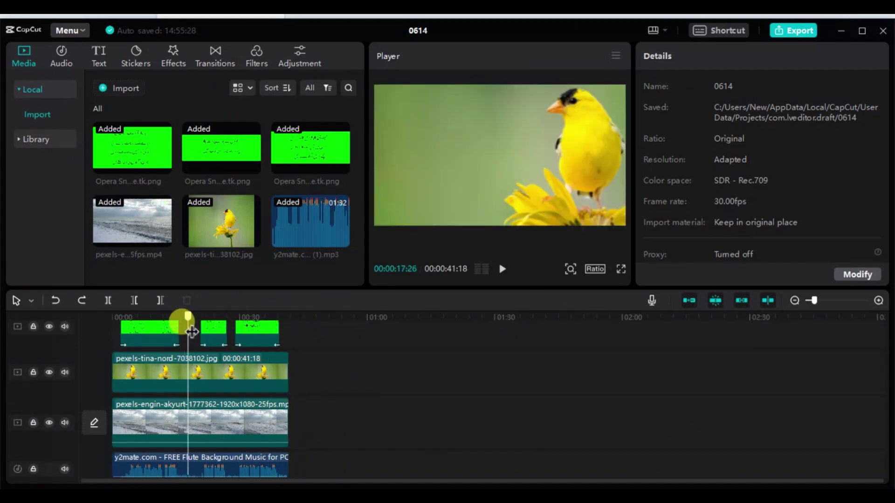
pyautogui.click(191, 376)
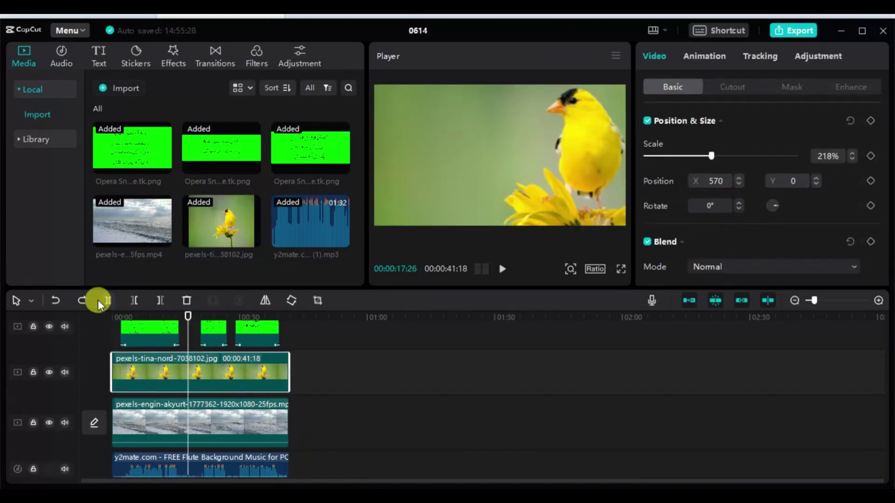
pyautogui.click(104, 300)
pyautogui.moveTo(187, 317); pyautogui.dragTo(231, 318)
pyautogui.scroll(3, 271, 362)
pyautogui.click(108, 301)
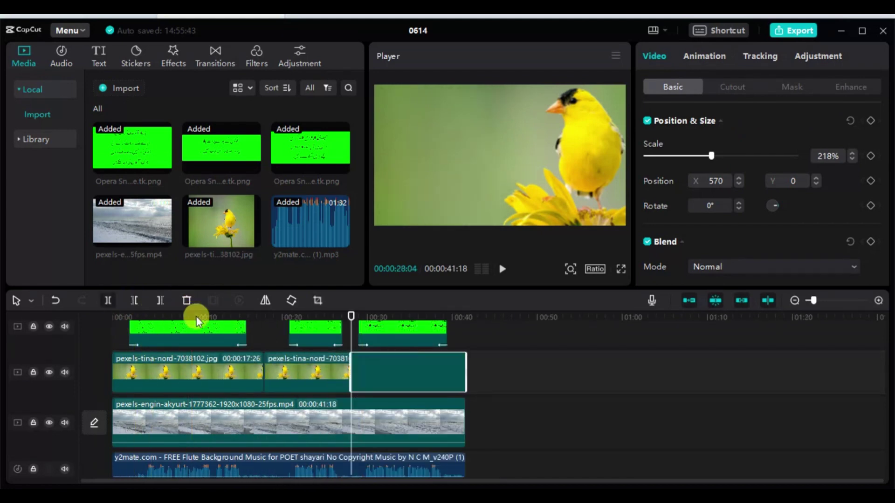
# Add the Pull Out camera transition at both cuts of the bird image and set each transition's duration to 0.9 s
pyautogui.click(216, 61)
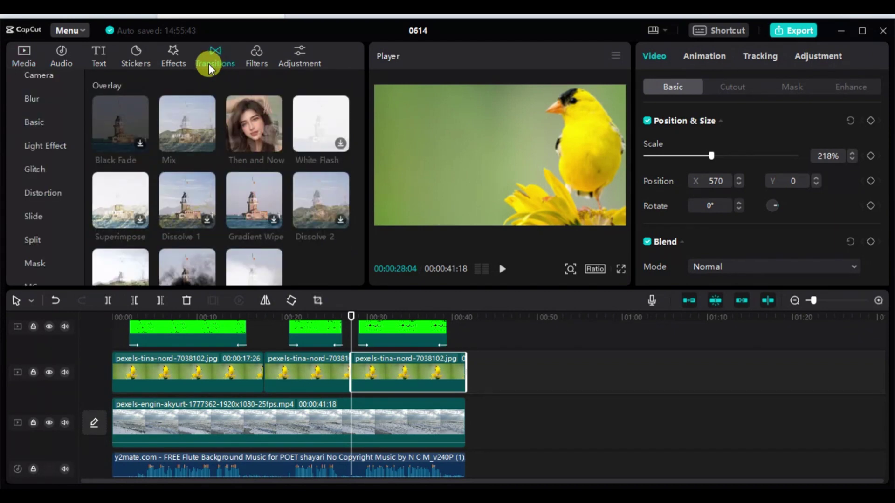
pyautogui.click(247, 134)
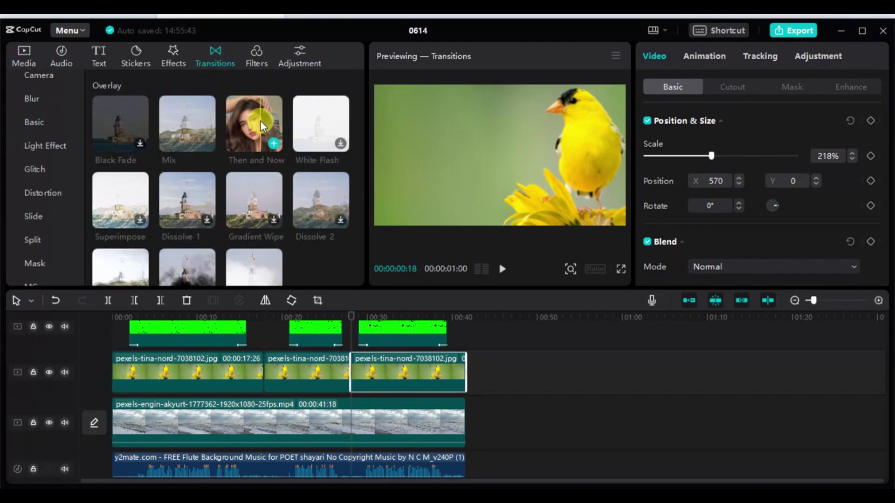
pyautogui.scroll(-5, 279, 203)
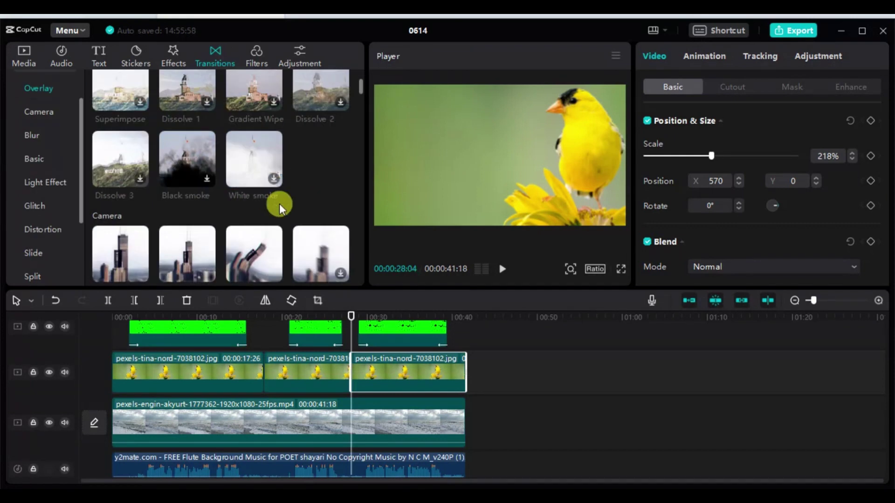
pyautogui.moveTo(175, 135); pyautogui.dragTo(319, 319)
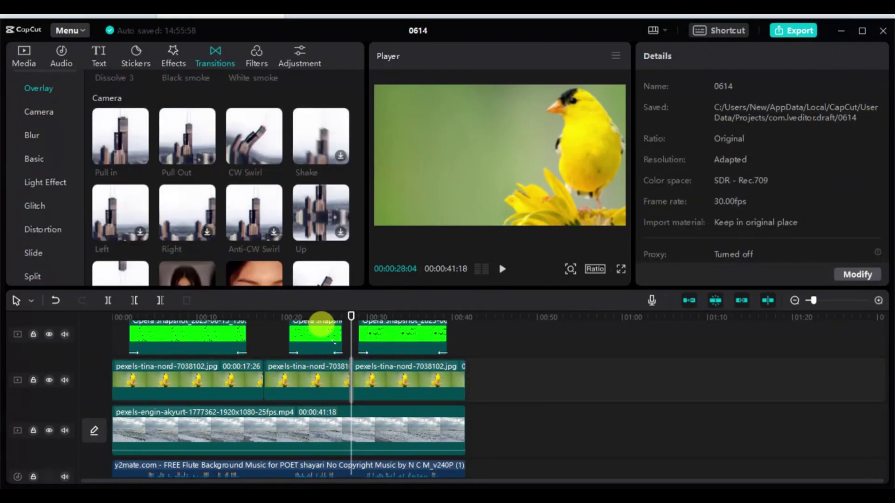
pyautogui.moveTo(187, 138); pyautogui.dragTo(235, 326)
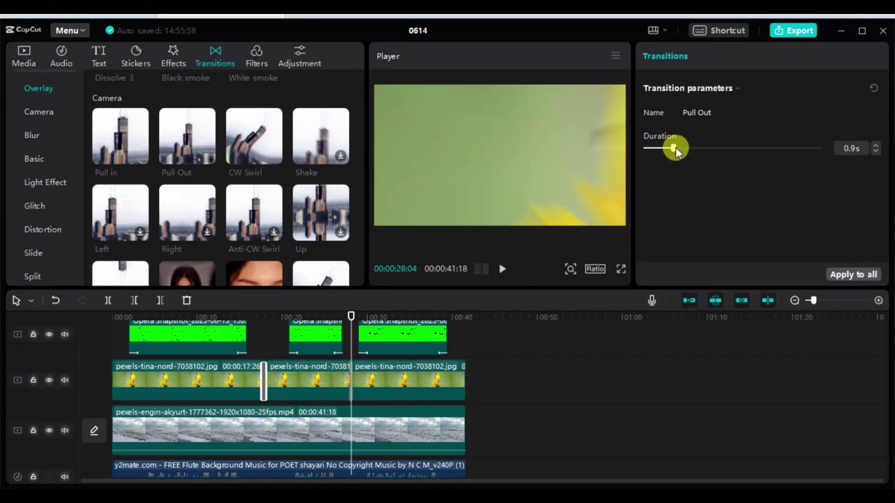
pyautogui.click(351, 381)
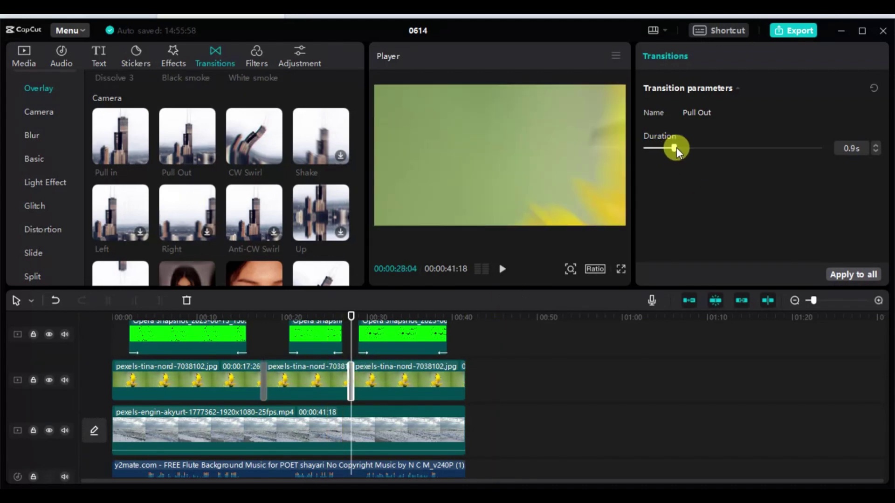
pyautogui.moveTo(677, 148); pyautogui.dragTo(680, 147)
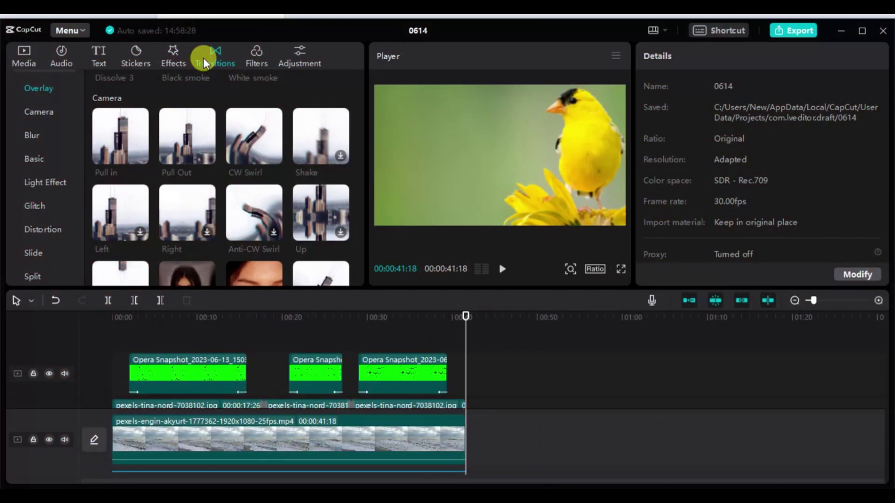
# Add the Spark 1 effect at the timeline start and extend it to the end of the video at 00:00:41:18
pyautogui.click(173, 56)
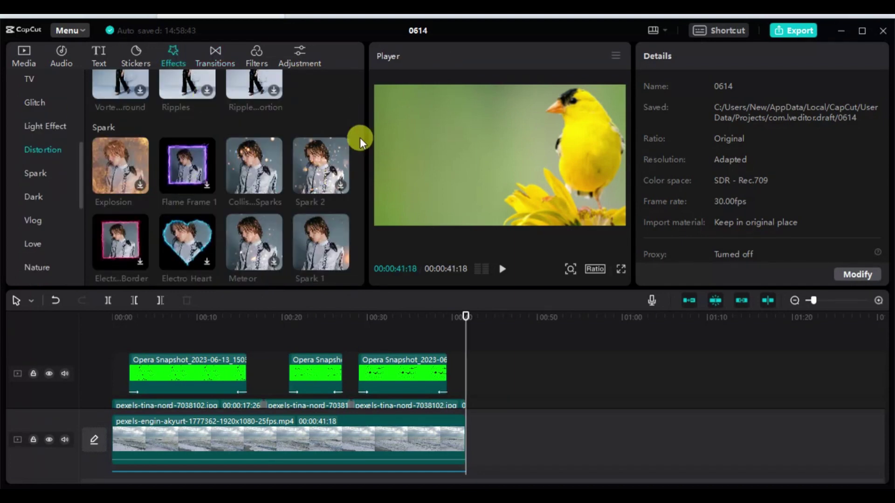
pyautogui.scroll(2, 326, 154)
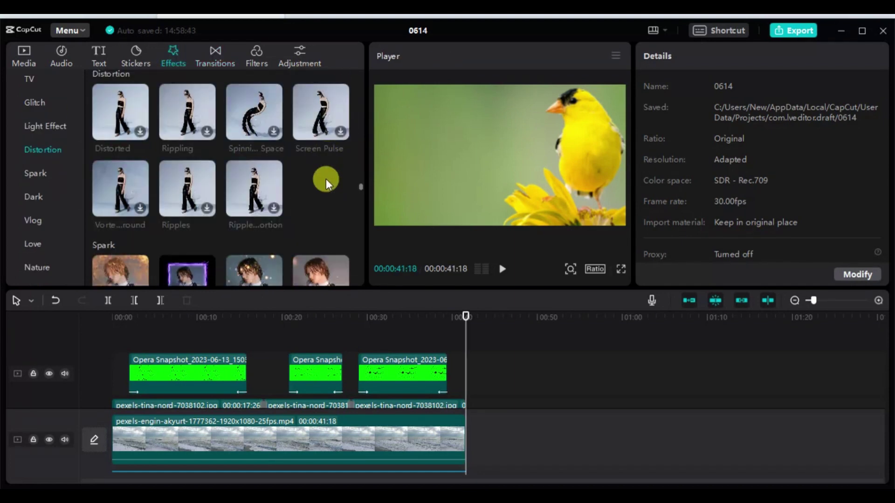
pyautogui.scroll(-3, 326, 179)
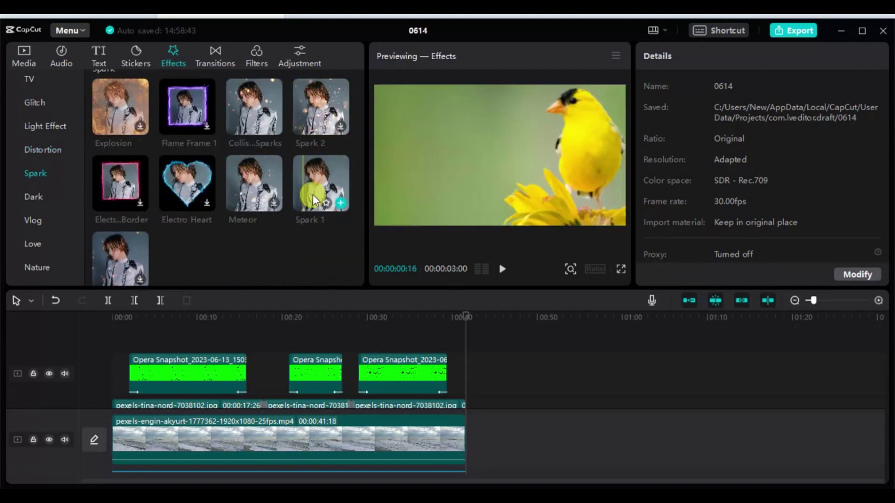
pyautogui.moveTo(190, 285); pyautogui.dragTo(90, 360)
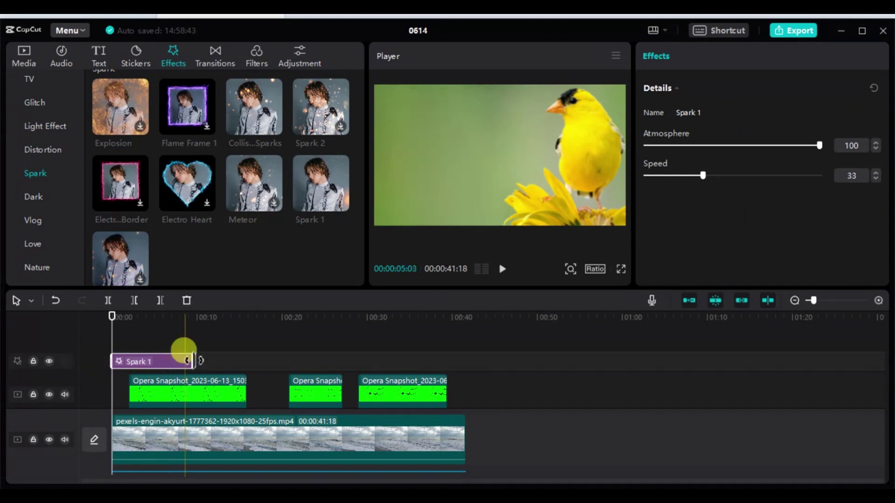
pyautogui.moveTo(193, 361); pyautogui.dragTo(464, 356)
# Set the Spark 1 effect's atmosphere to 75 and preview the frame at 00:00:25:20
pyautogui.click(305, 329)
pyautogui.click(314, 357)
pyautogui.click(591, 270)
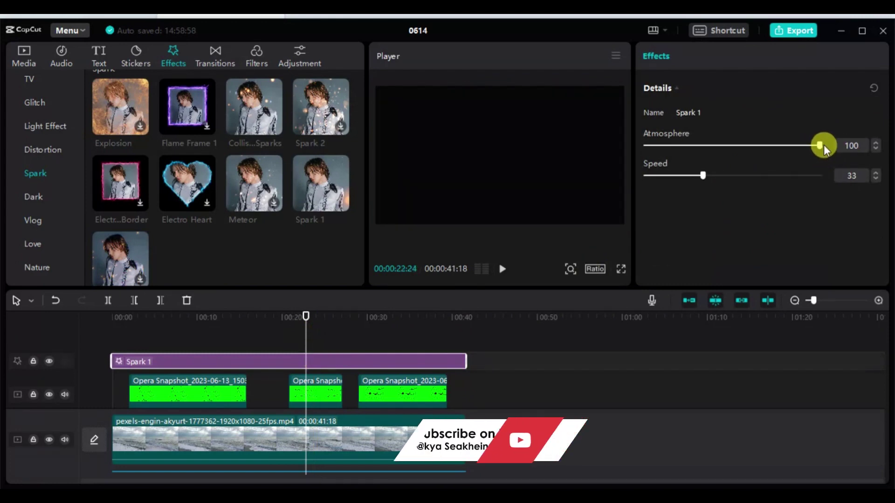
pyautogui.moveTo(820, 146); pyautogui.dragTo(777, 147)
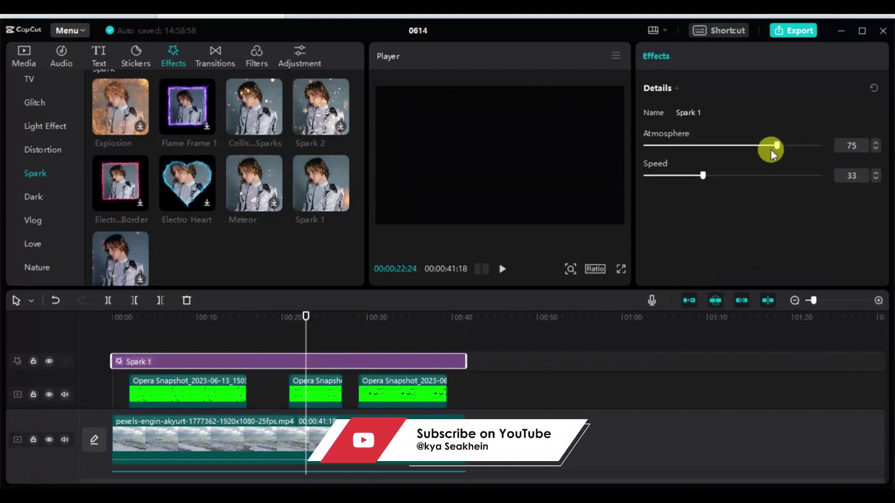
pyautogui.moveTo(306, 317); pyautogui.dragTo(332, 344)
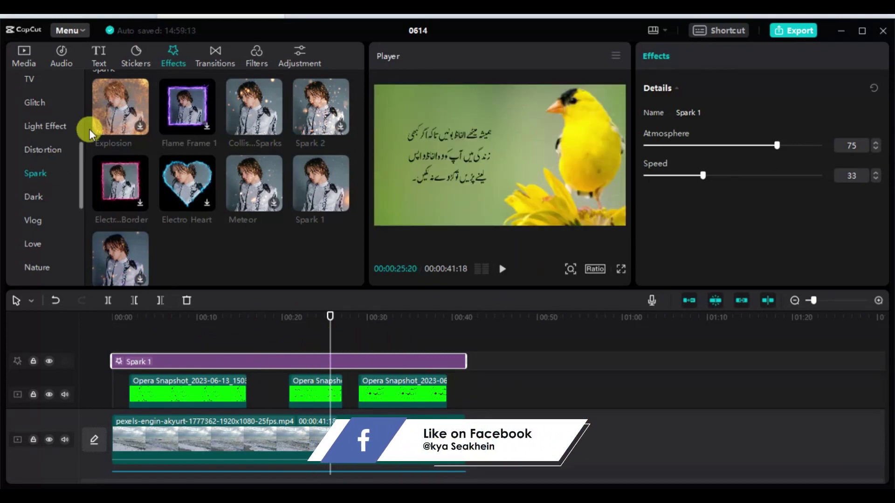
# Add the SUBSCRIBE, LIKE and SHARE social media text templates one after another on a new track, starting at about 00:00:26
pyautogui.click(100, 63)
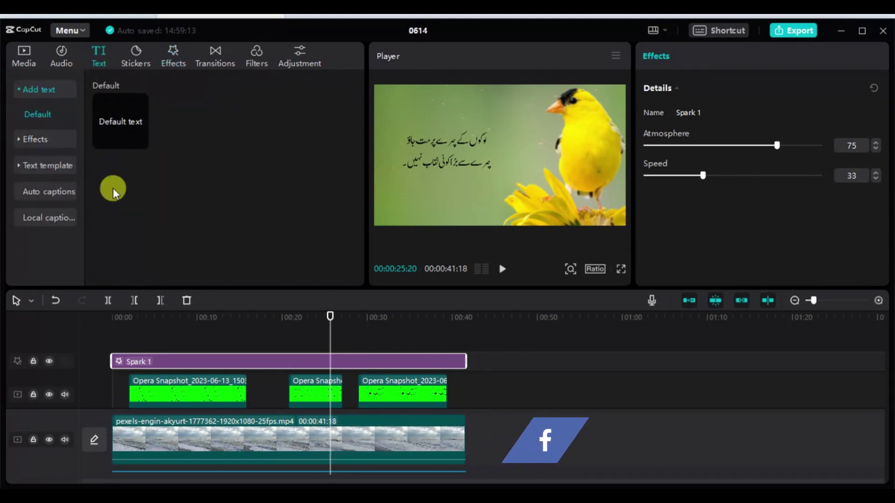
pyautogui.click(19, 140)
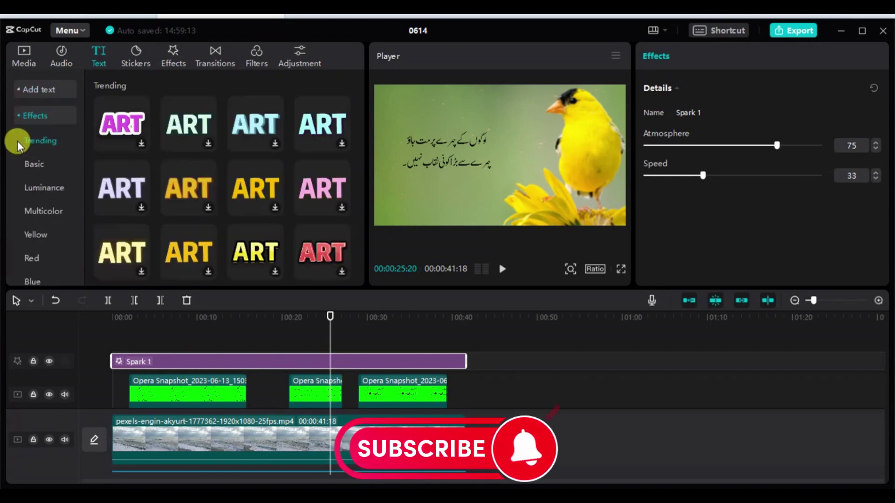
pyautogui.click(19, 116)
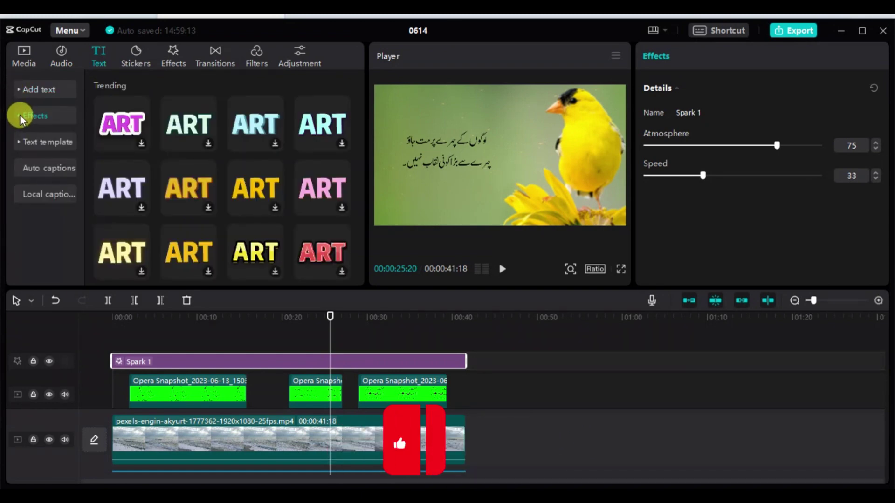
pyautogui.click(18, 141)
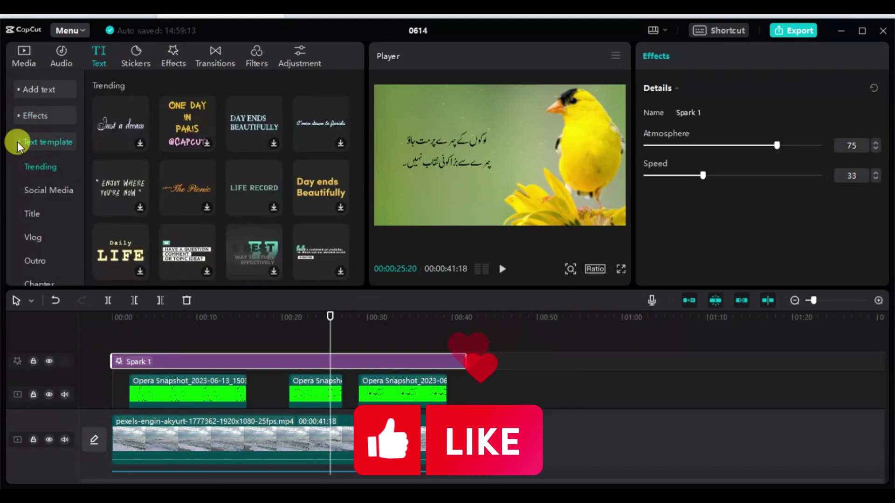
pyautogui.click(51, 192)
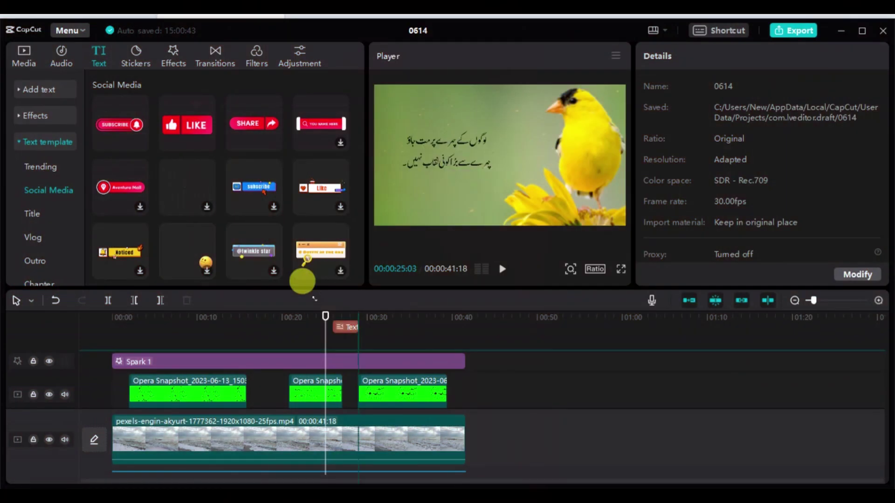
pyautogui.moveTo(299, 279); pyautogui.dragTo(344, 326)
pyautogui.moveTo(194, 126); pyautogui.dragTo(354, 305)
pyautogui.moveTo(242, 127); pyautogui.dragTo(409, 357)
# Set the scale of the SUBSCRIBE, LIKE and SHARE templates to 60% each
pyautogui.moveTo(332, 317); pyautogui.dragTo(345, 322)
pyautogui.click(318, 138)
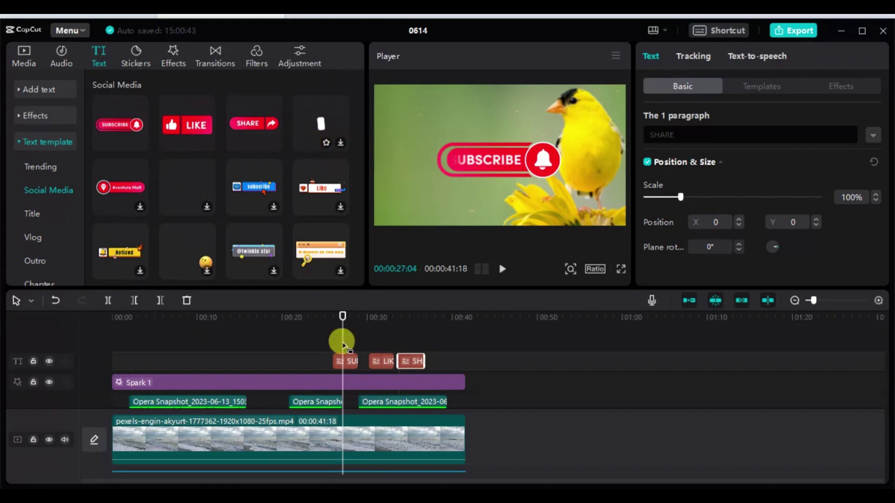
pyautogui.click(347, 362)
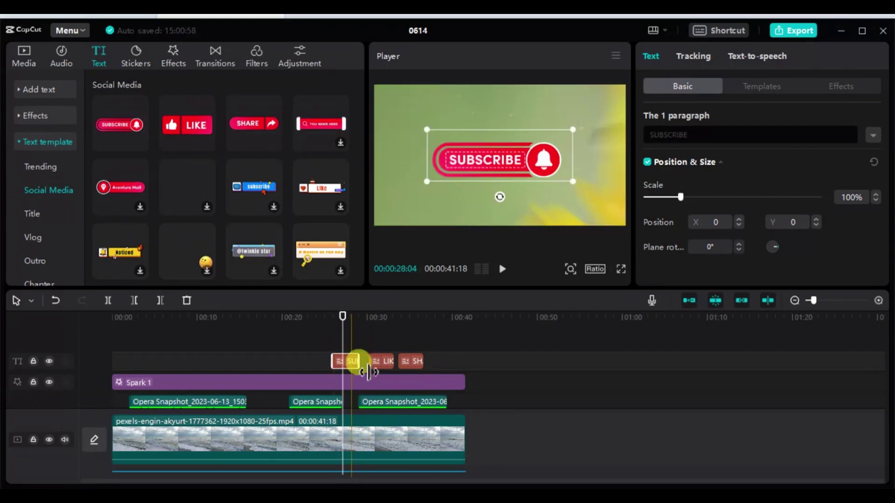
pyautogui.moveTo(679, 197); pyautogui.dragTo(666, 197)
pyautogui.click(383, 364)
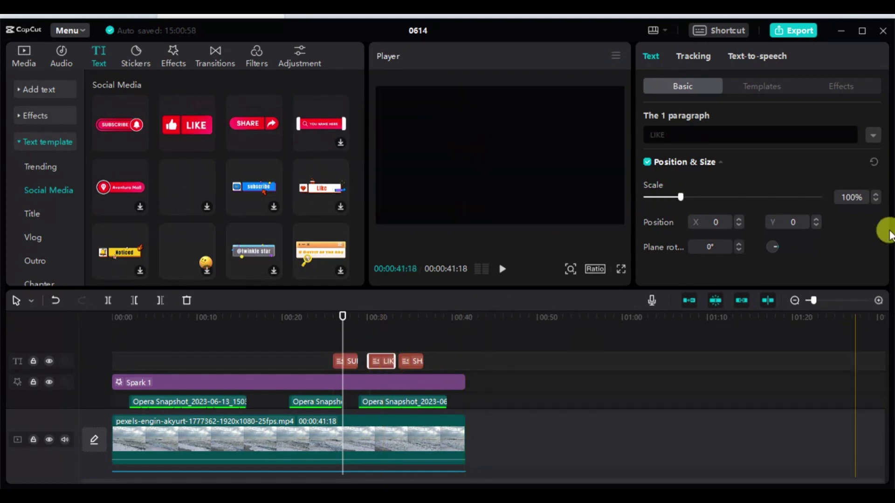
pyautogui.write('60')
pyautogui.press('Return')
pyautogui.click(417, 362)
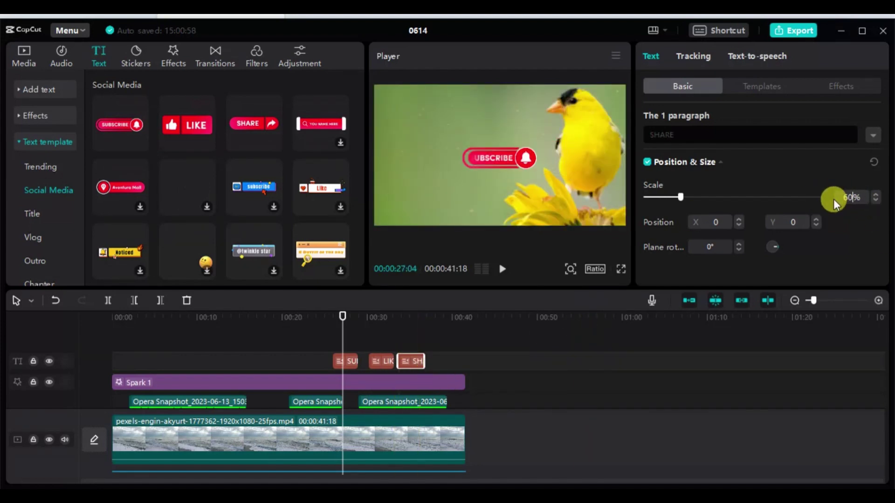
# Move the SUBSCRIBE, LIKE and SHARE templates to the bottom centre of the frame, with SUBSCRIBE at Y -755 and SHARE at Y -886
pyautogui.click(500, 156)
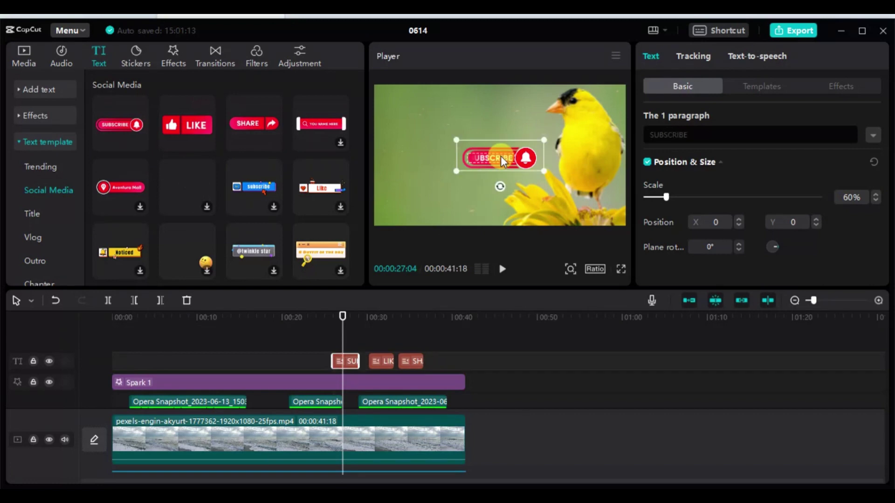
pyautogui.moveTo(503, 161); pyautogui.dragTo(506, 208)
pyautogui.click(386, 318)
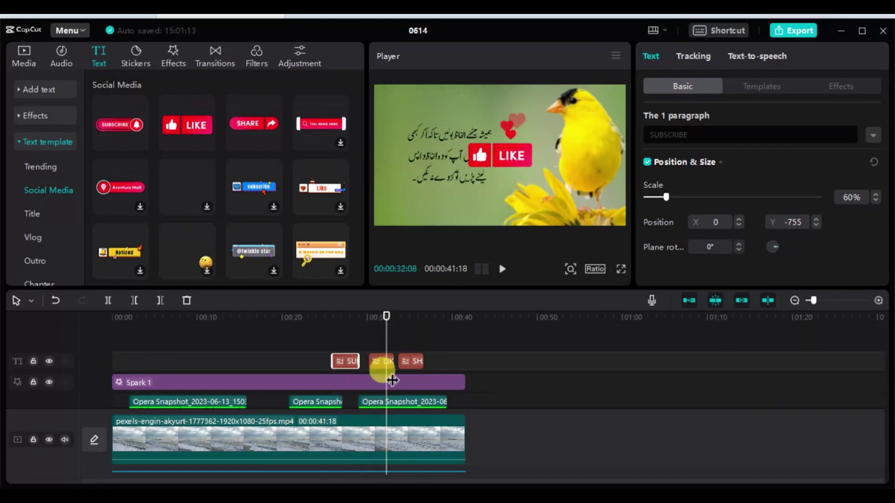
pyautogui.click(381, 363)
pyautogui.moveTo(517, 156); pyautogui.dragTo(516, 212)
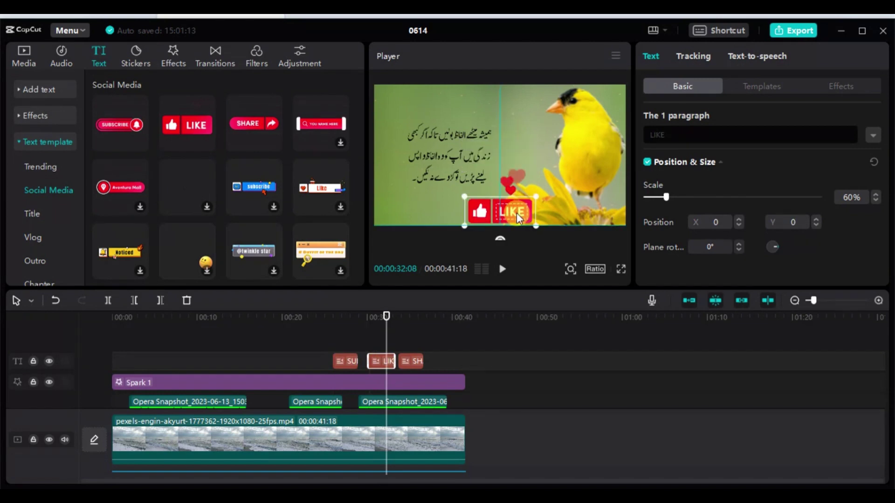
pyautogui.click(415, 360)
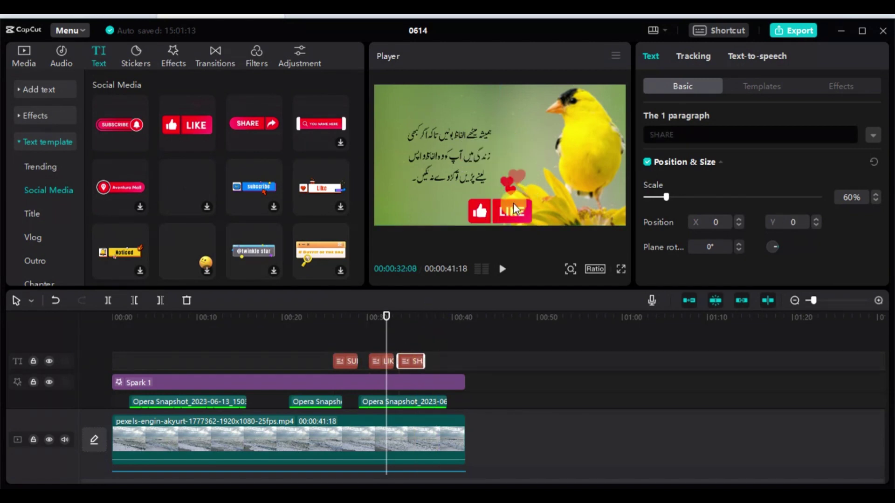
pyautogui.click(410, 319)
pyautogui.moveTo(510, 155); pyautogui.dragTo(508, 213)
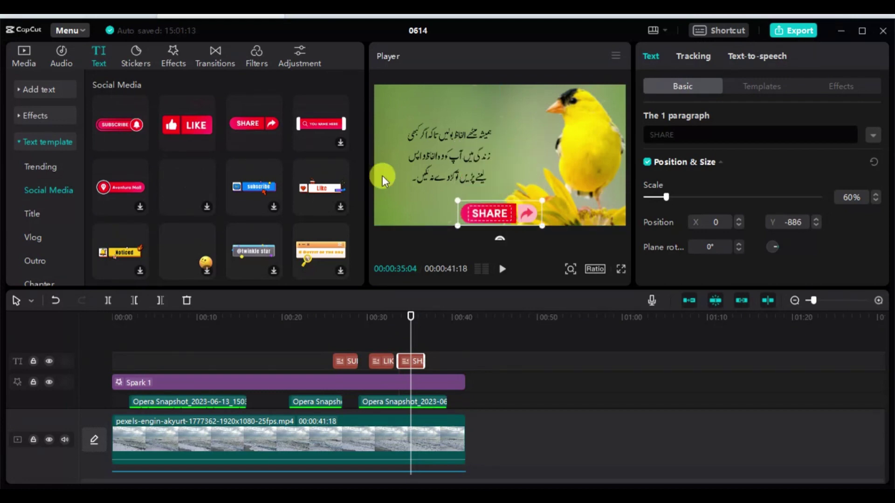
# Select the SUBSCRIBE, LIKE and SHARE templates together and shift them a few seconds toward the end of the timeline
pyautogui.moveTo(450, 340); pyautogui.dragTo(343, 362)
pyautogui.moveTo(395, 368); pyautogui.dragTo(424, 365)
pyautogui.click(380, 349)
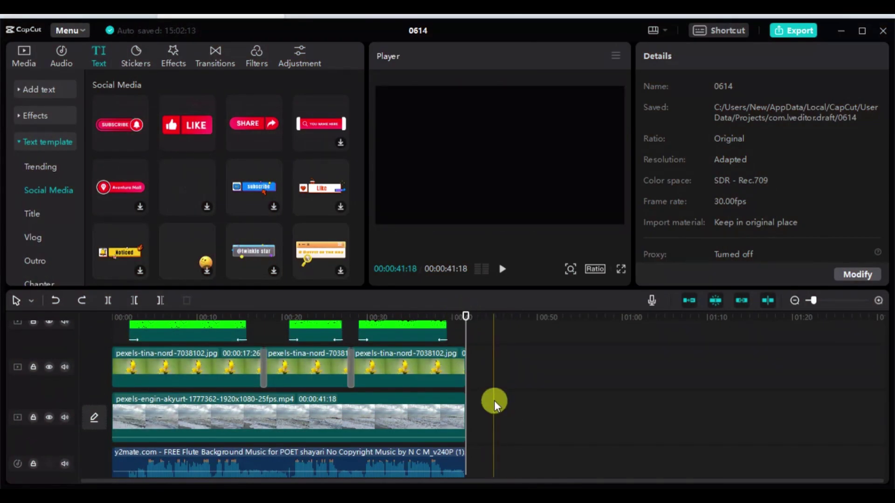
# Set the blend mode of the last bird image clip to Multiply, with the preview frame at 00:00:36:20
pyautogui.click(427, 369)
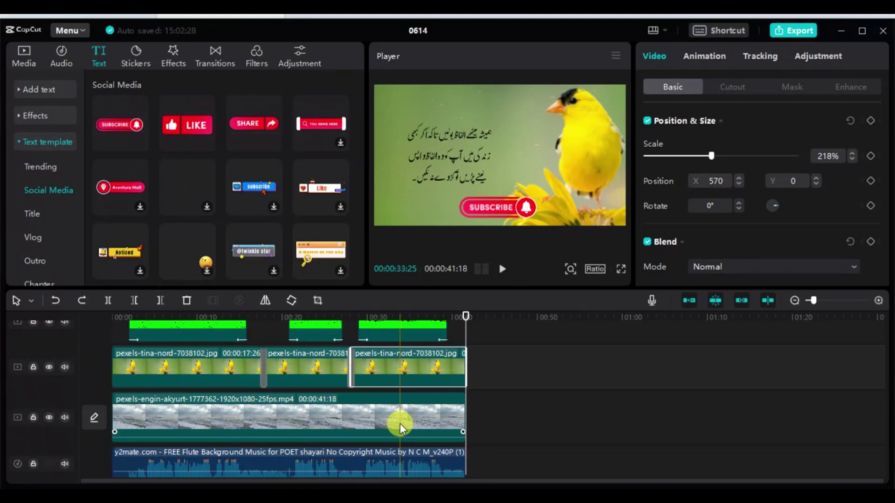
pyautogui.click(400, 424)
pyautogui.click(418, 370)
pyautogui.moveTo(464, 316); pyautogui.dragTo(423, 316)
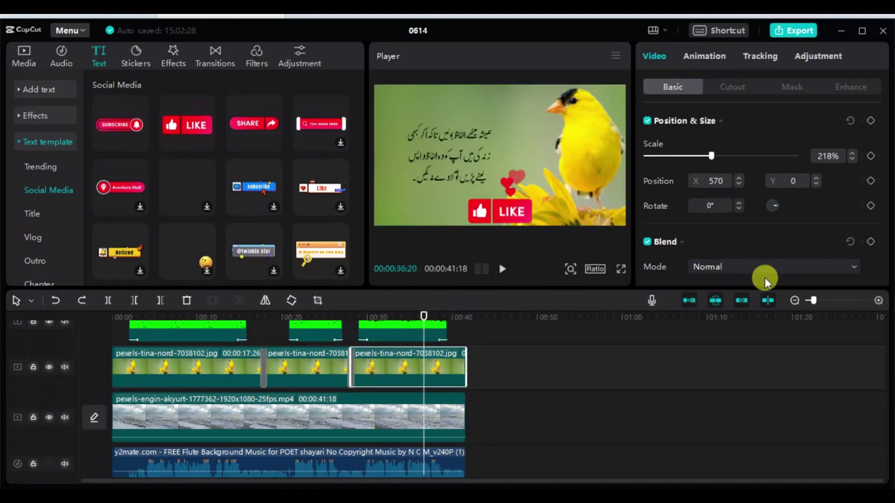
pyautogui.scroll(-2, 773, 269)
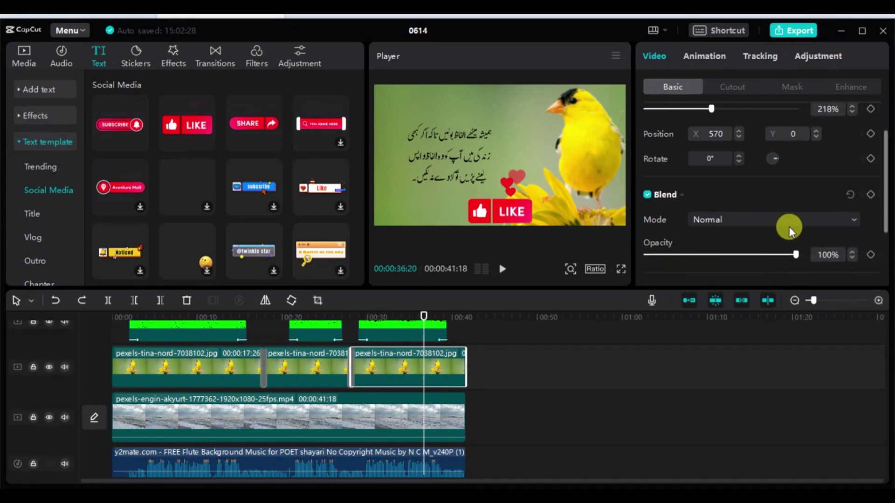
pyautogui.click(786, 222)
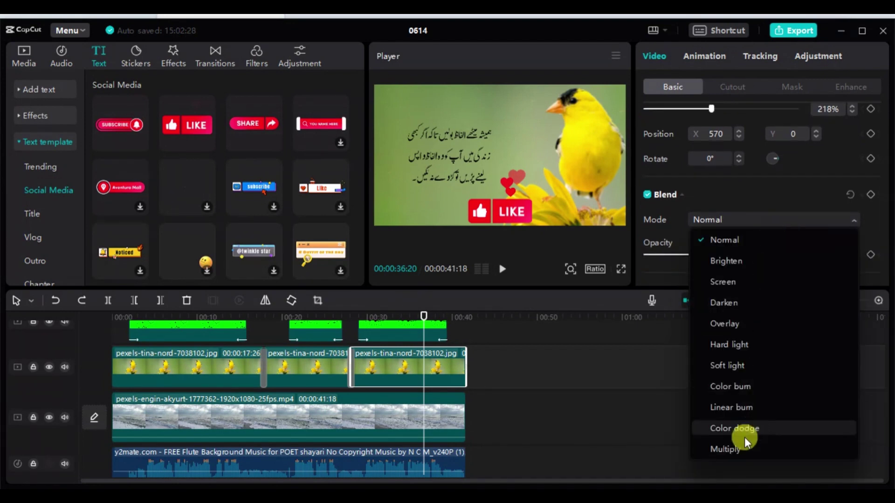
pyautogui.click(730, 449)
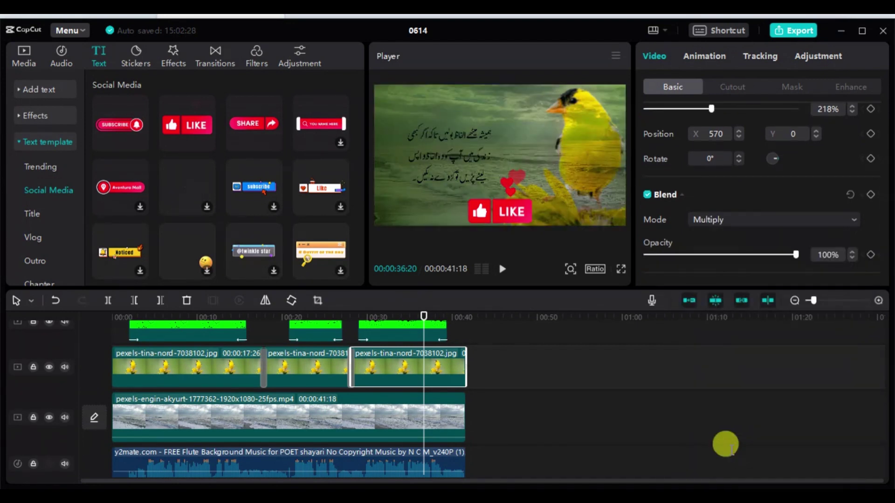
# Set the blend mode of the middle and first bird image clips to Multiply and scrub through the blended result
pyautogui.click(314, 373)
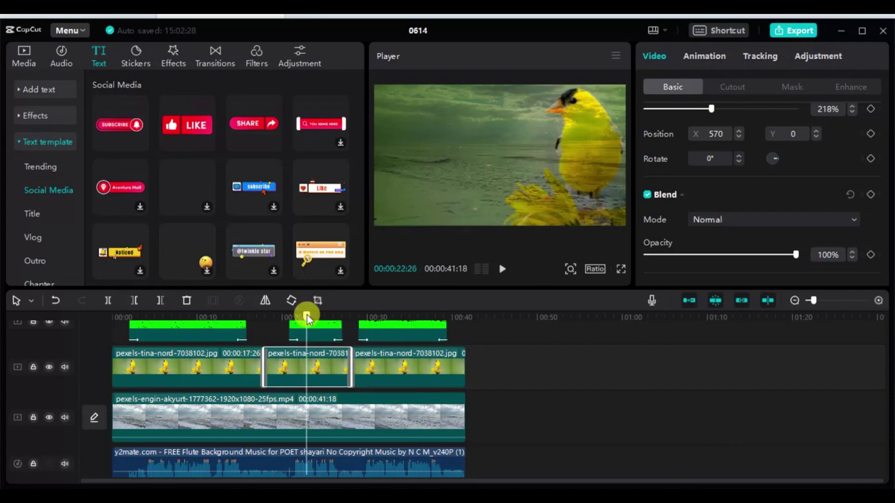
pyautogui.click(317, 371)
pyautogui.click(777, 223)
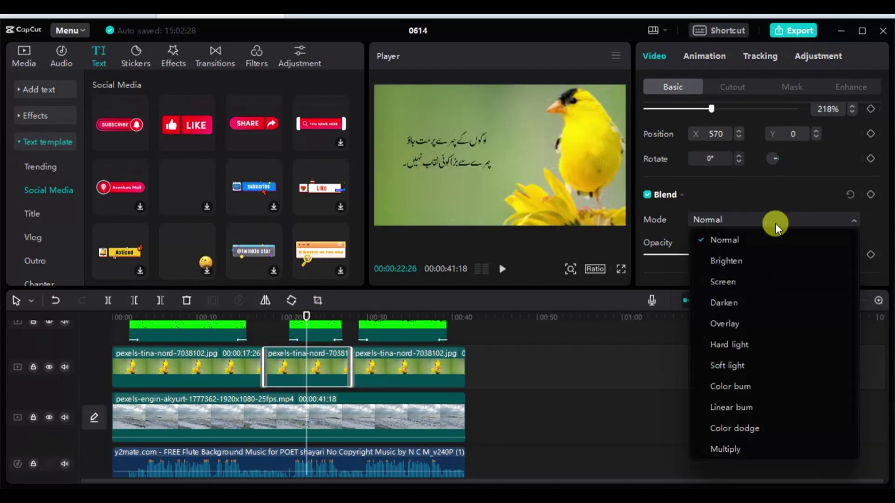
pyautogui.click(735, 450)
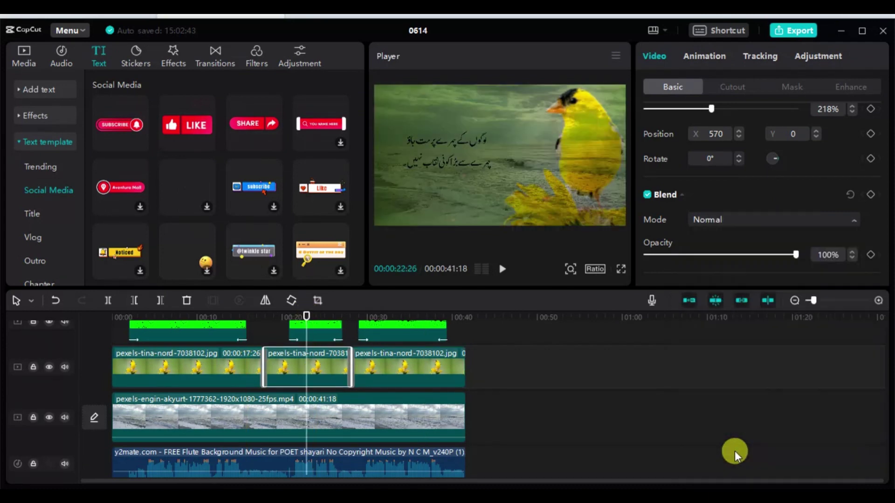
pyautogui.click(197, 317)
pyautogui.click(213, 362)
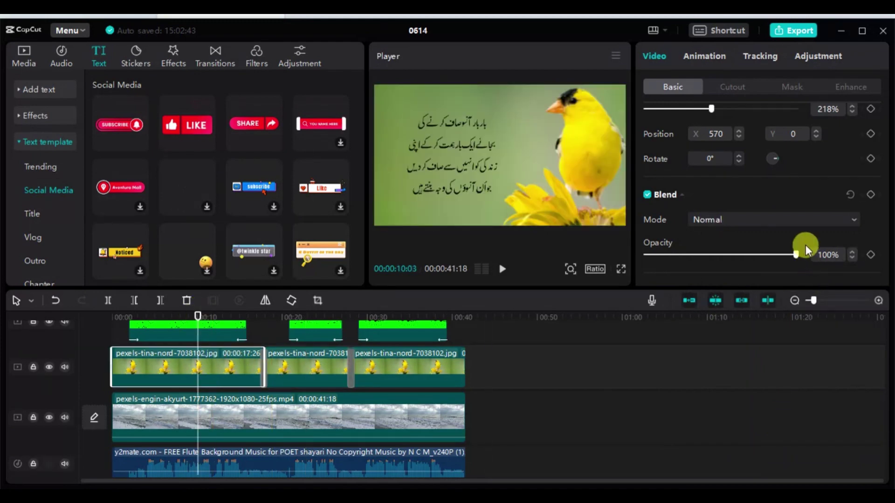
pyautogui.click(782, 223)
pyautogui.click(723, 449)
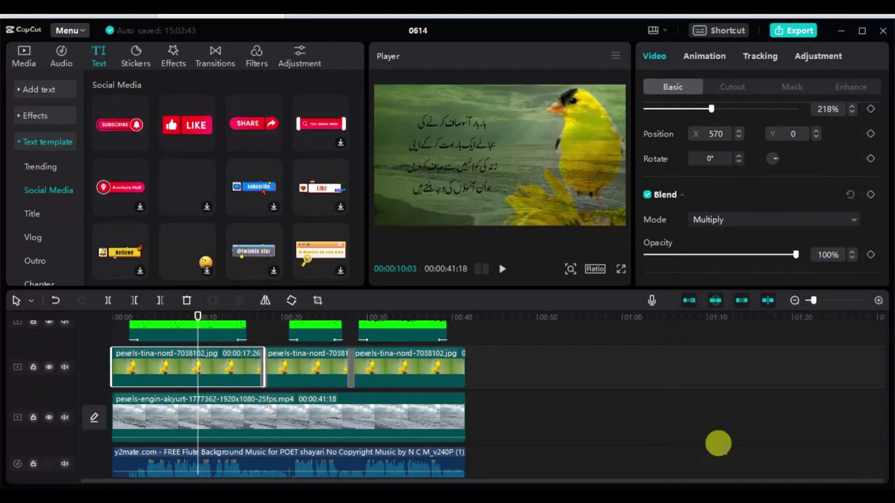
pyautogui.moveTo(203, 315); pyautogui.dragTo(295, 321)
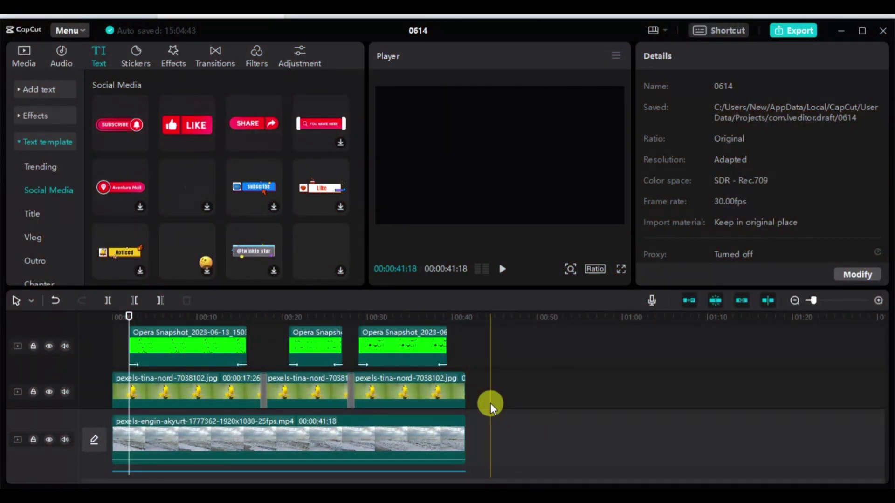
# Start exporting the video as 0614 at 1080P, recommended bit rate, H.264, mp4 and 30fps, and cancel the export
pyautogui.click(793, 32)
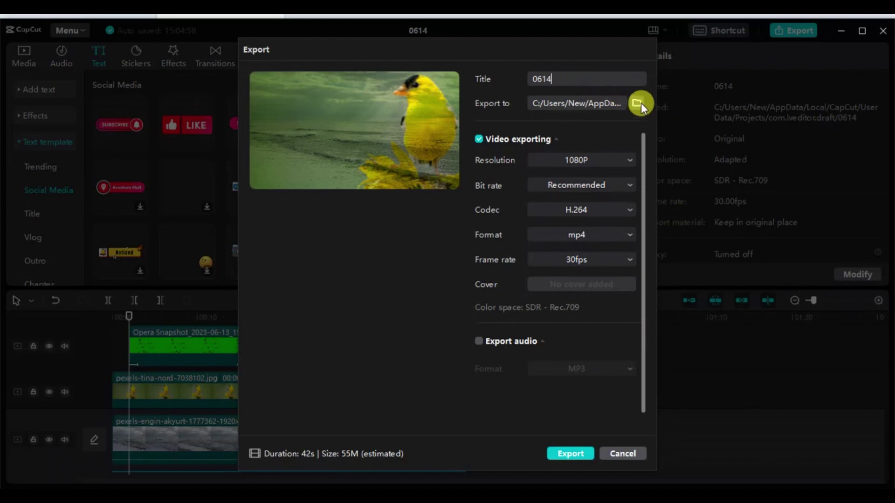
pyautogui.click(572, 457)
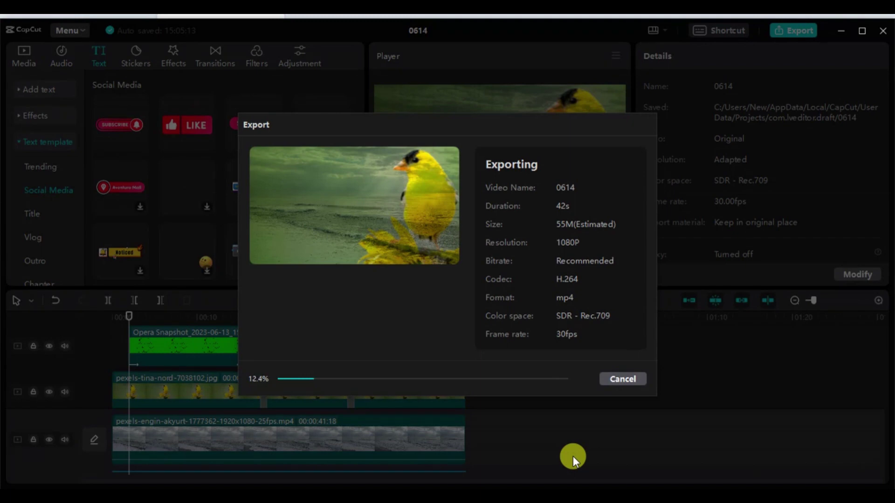
pyautogui.click(627, 379)
pyautogui.click(424, 314)
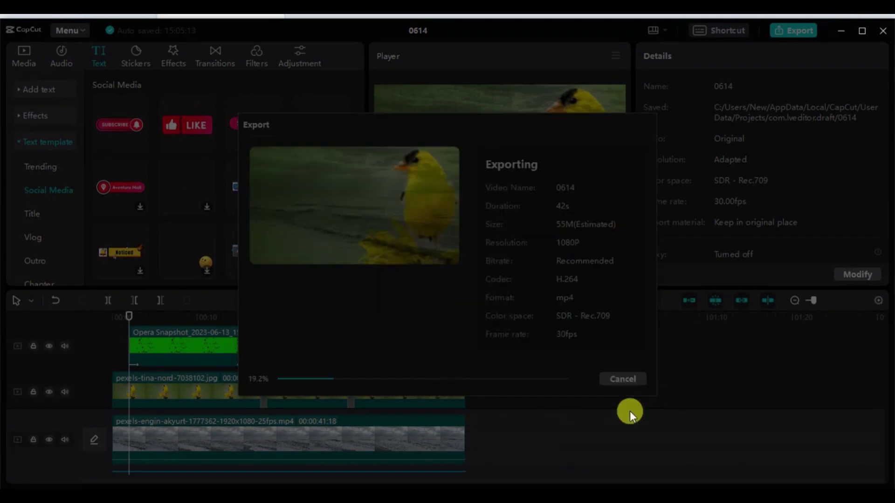
pyautogui.click(622, 451)
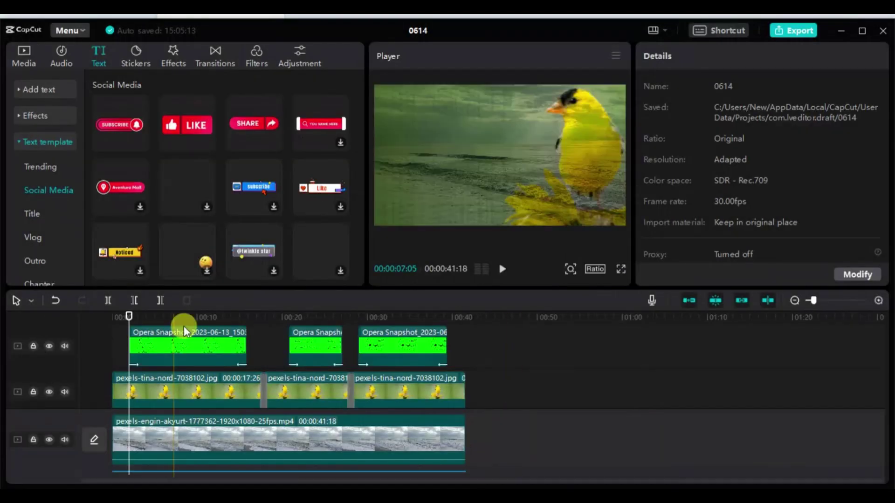